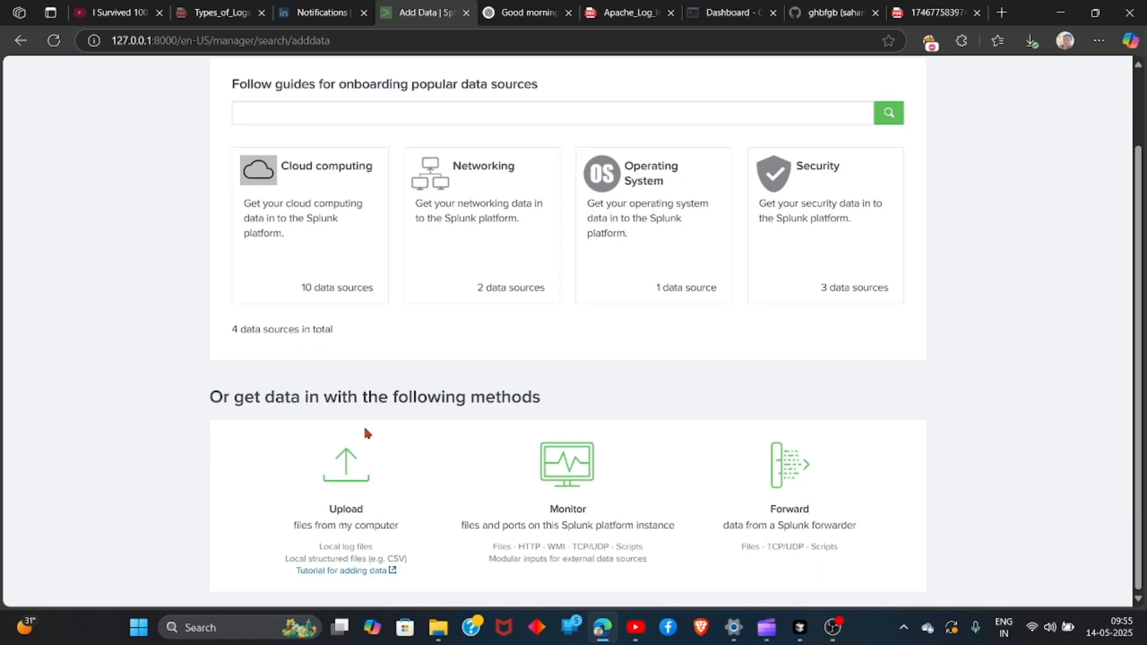
Upload apache_access.log from the computer as the data source and continue to the source type settings
click(346, 489)
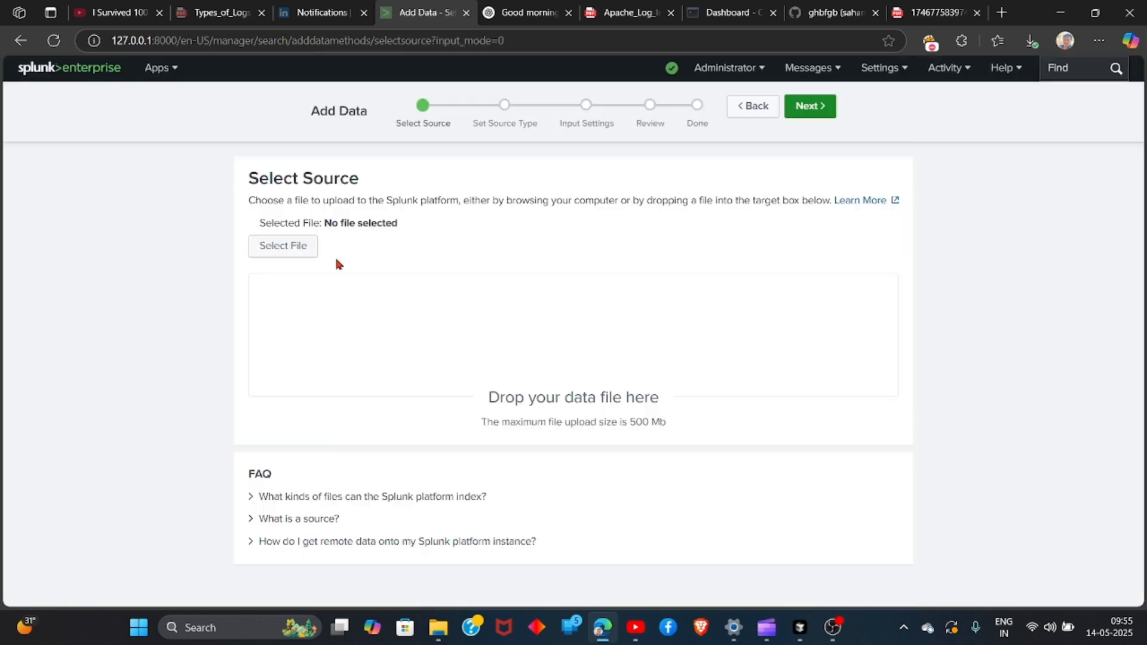
click(294, 255)
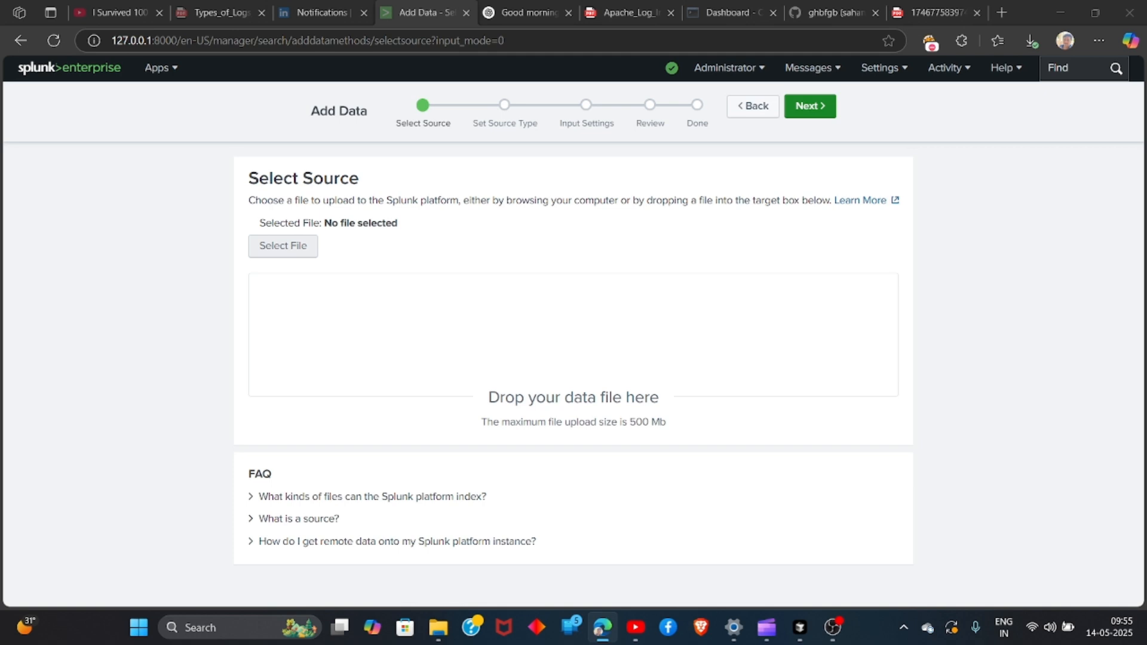
key(Return)
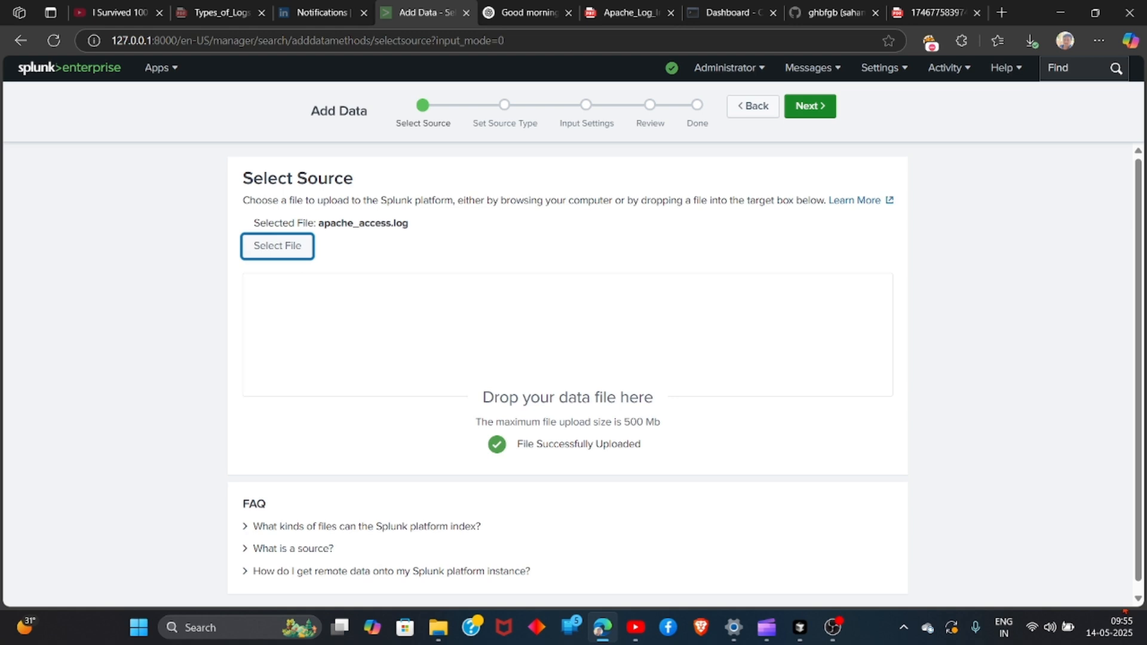
click(794, 107)
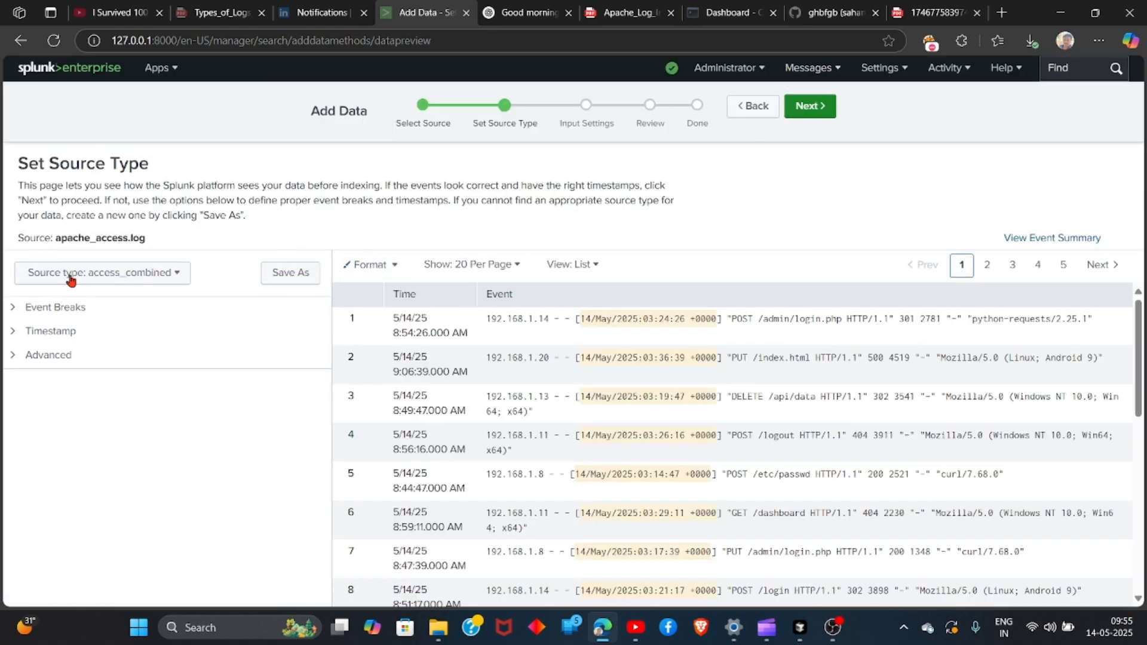
Set the source type of the uploaded log to access_combined and continue to the input settings
click(94, 272)
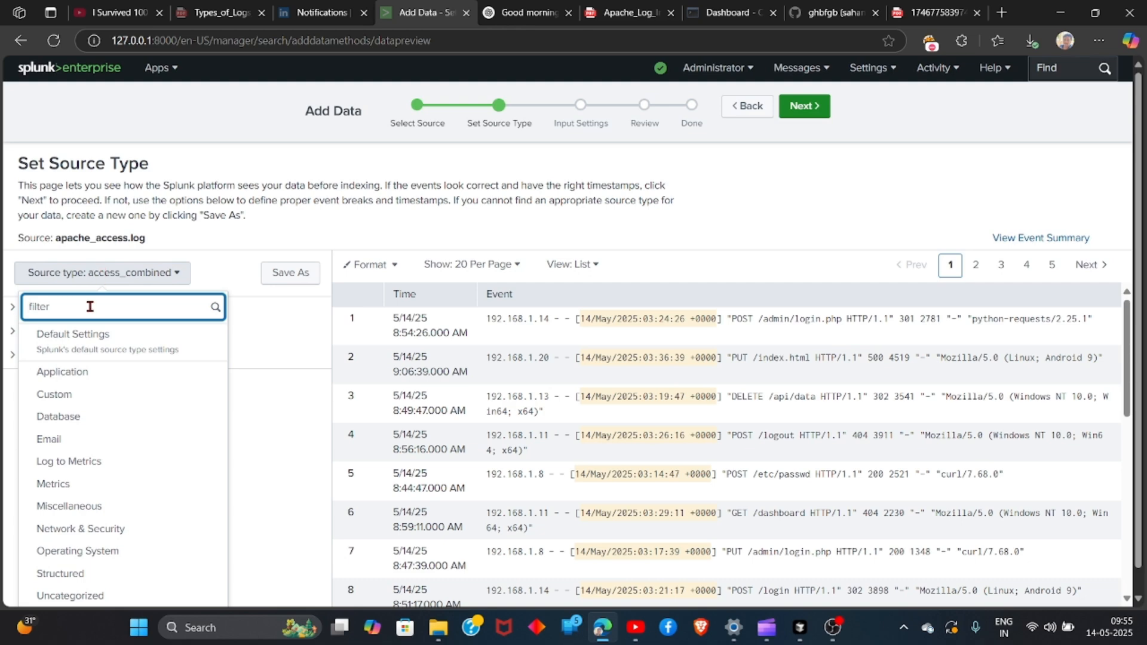
text(acce)
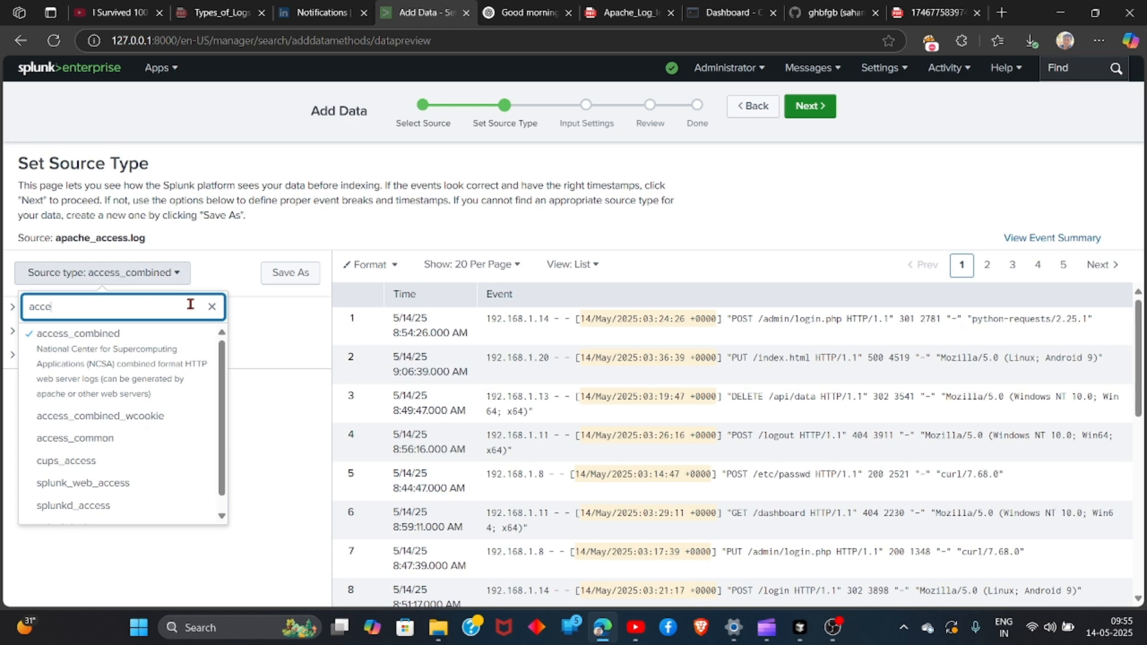
click(113, 340)
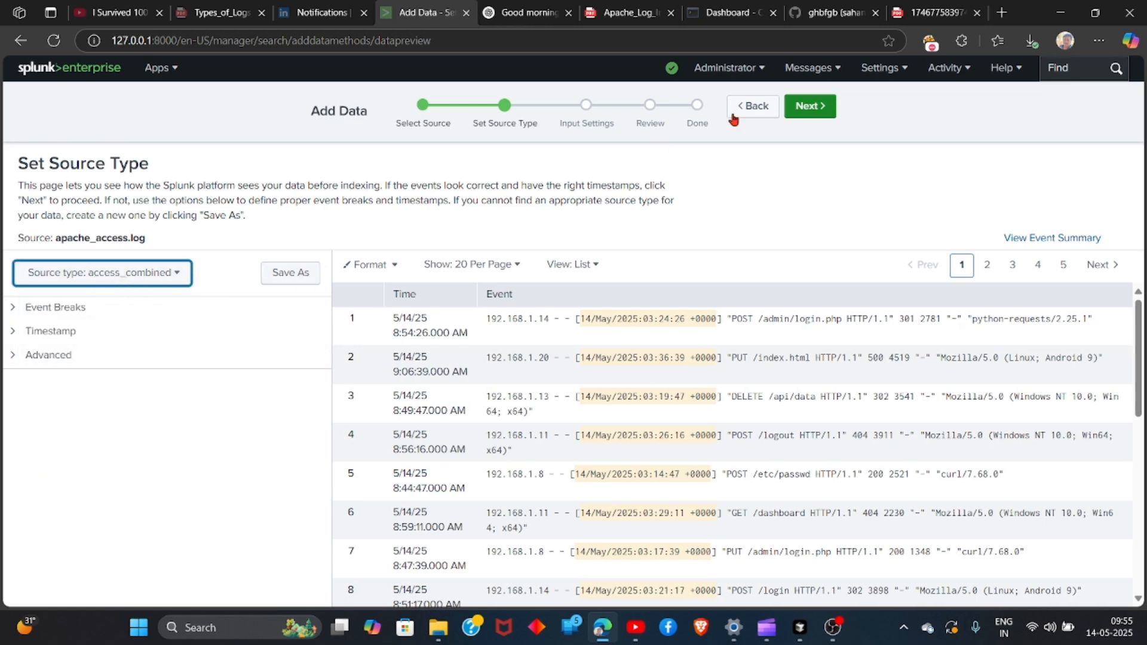
click(816, 115)
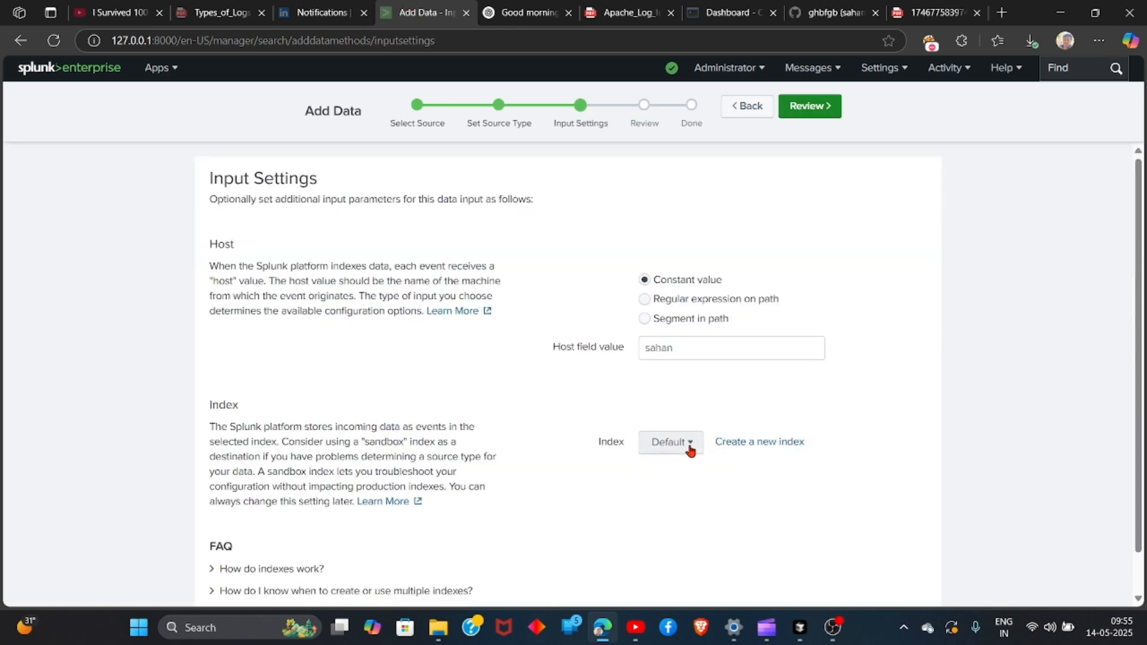
Create a new events index named web_logs as the destination index for the upload
click(689, 448)
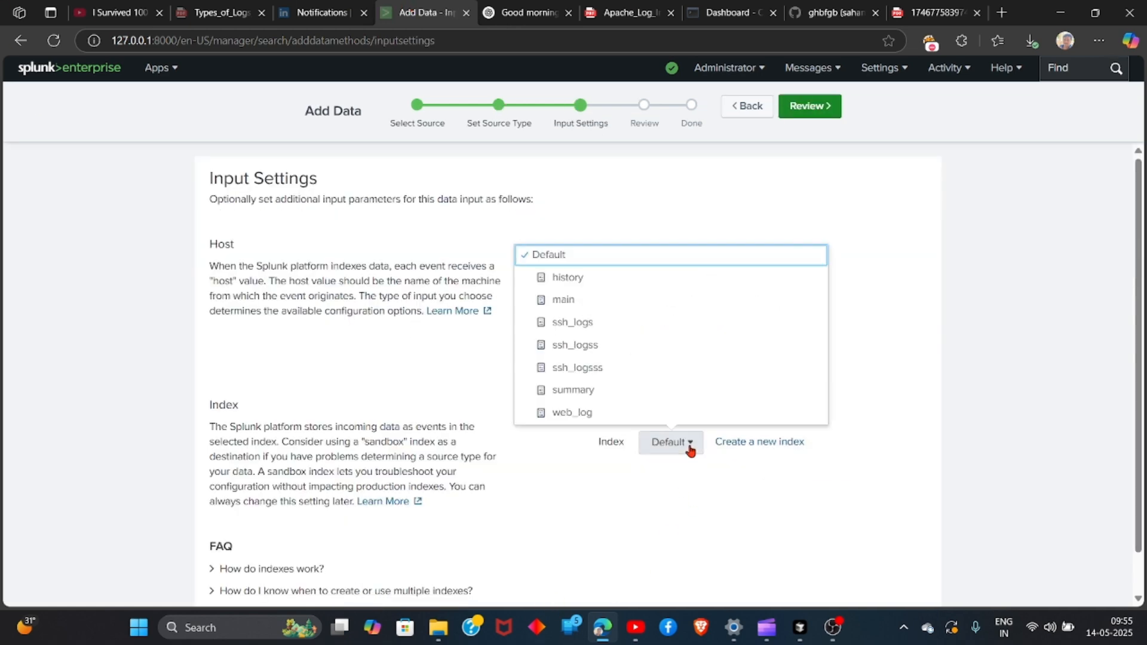
click(576, 411)
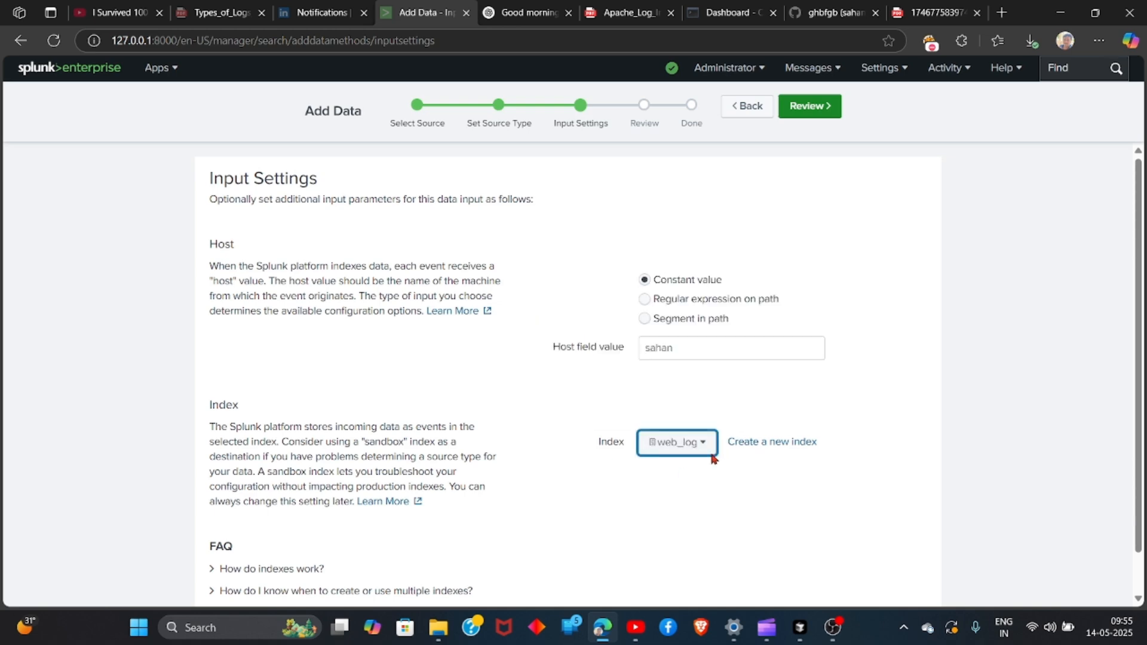
click(763, 446)
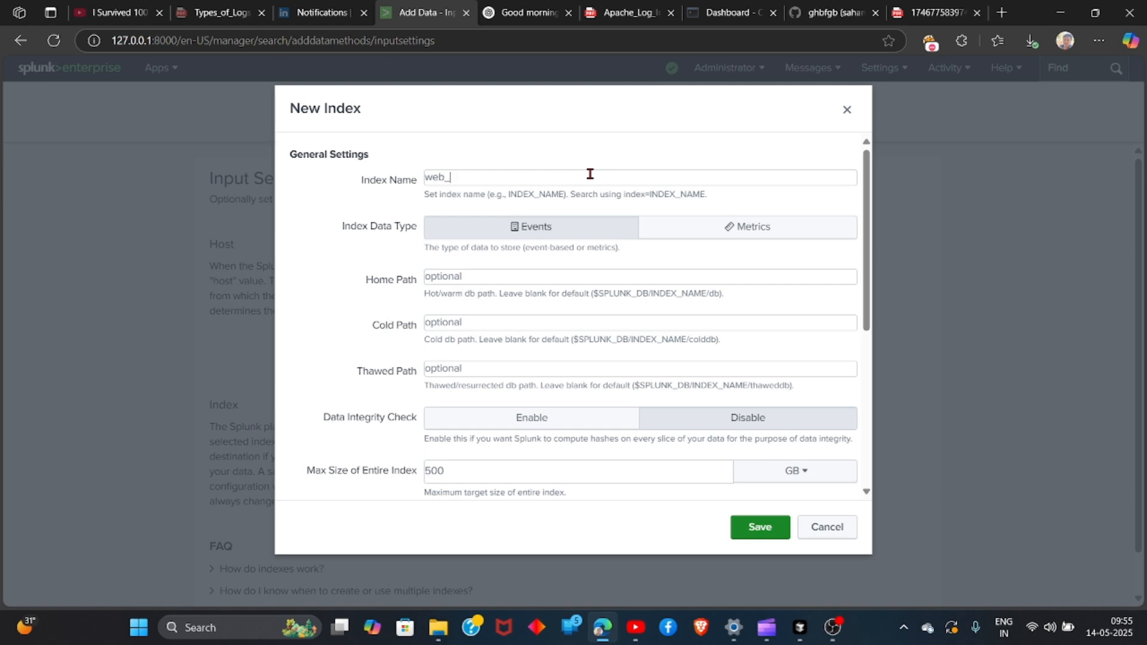
text(web_logs)
click(760, 527)
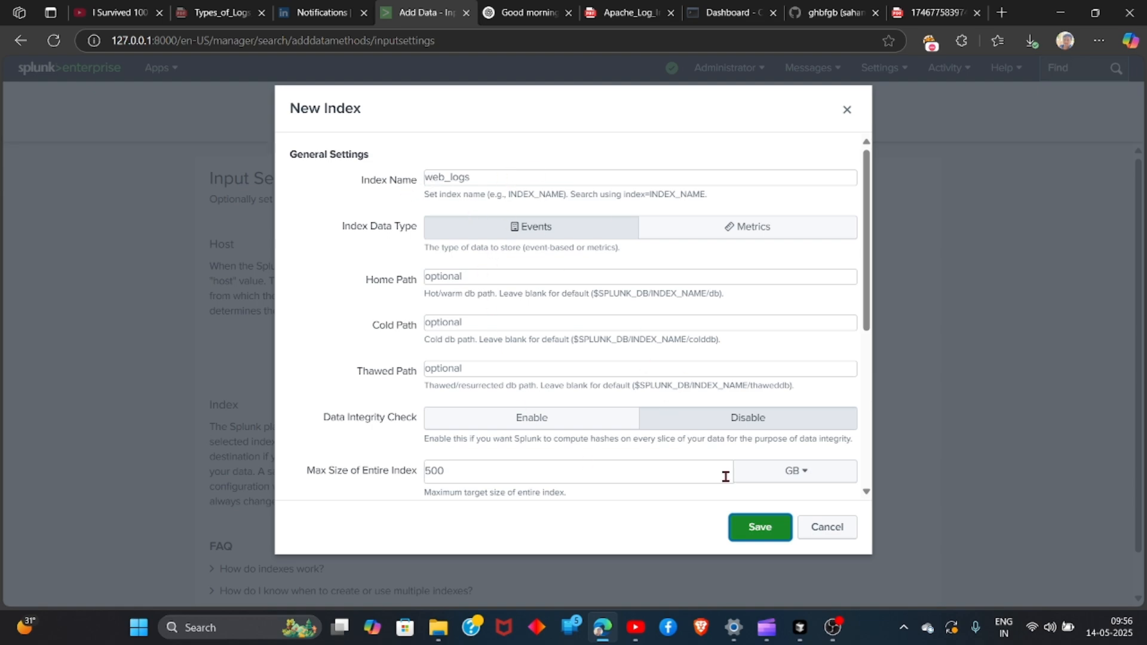
click(761, 528)
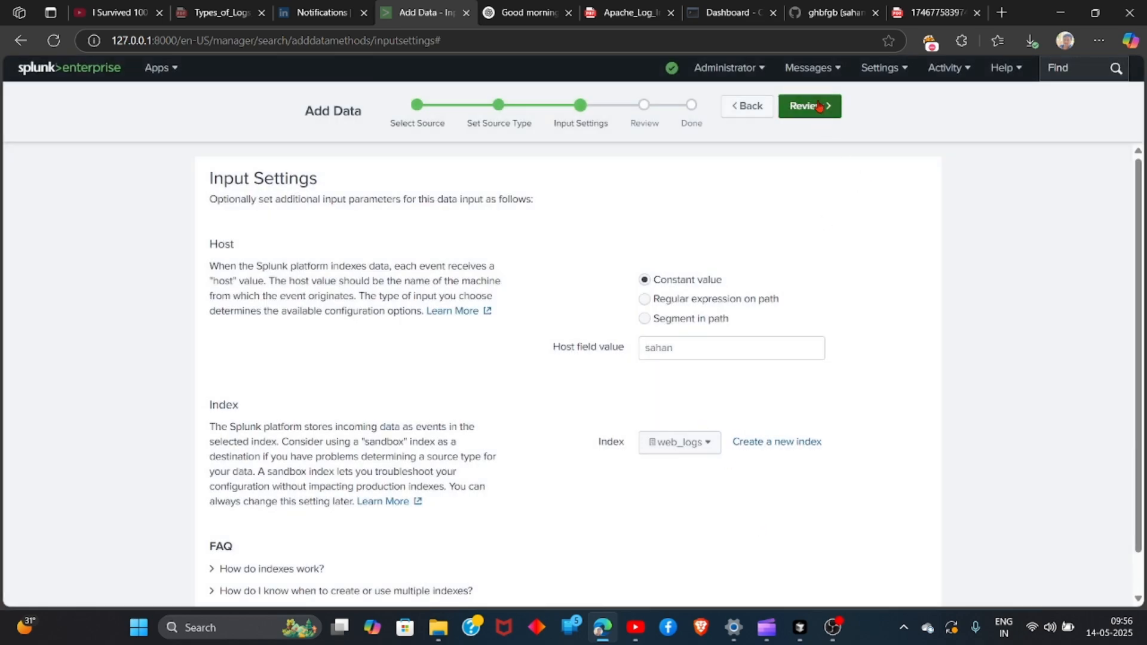
Review and submit the data input, and start searching the uploaded log data
click(815, 106)
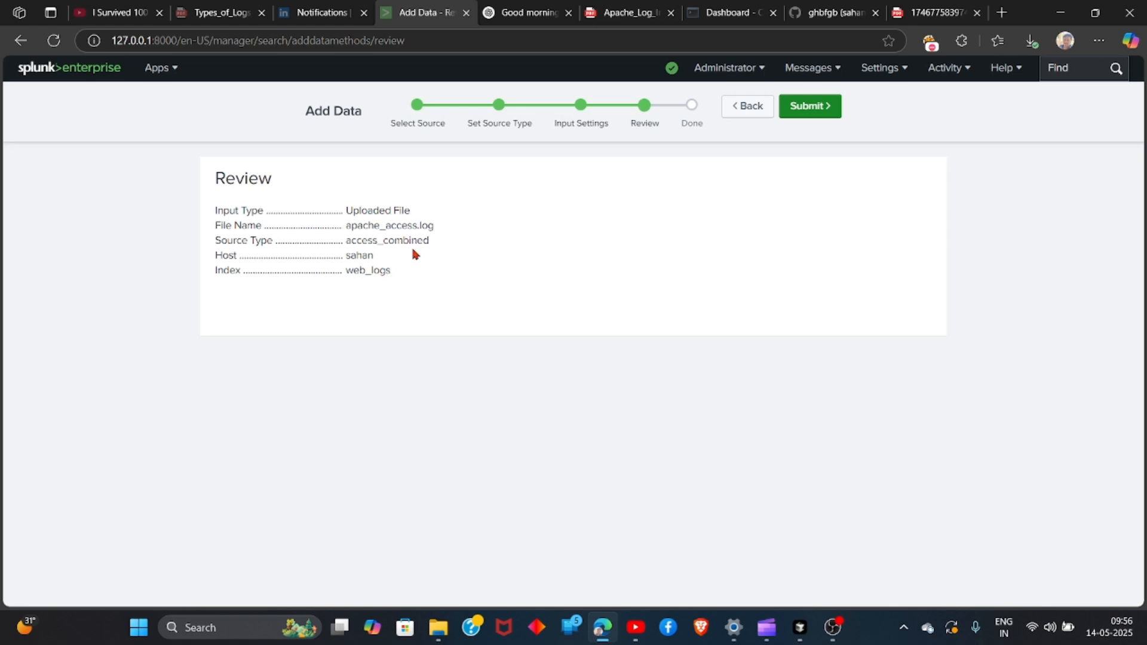
click(801, 107)
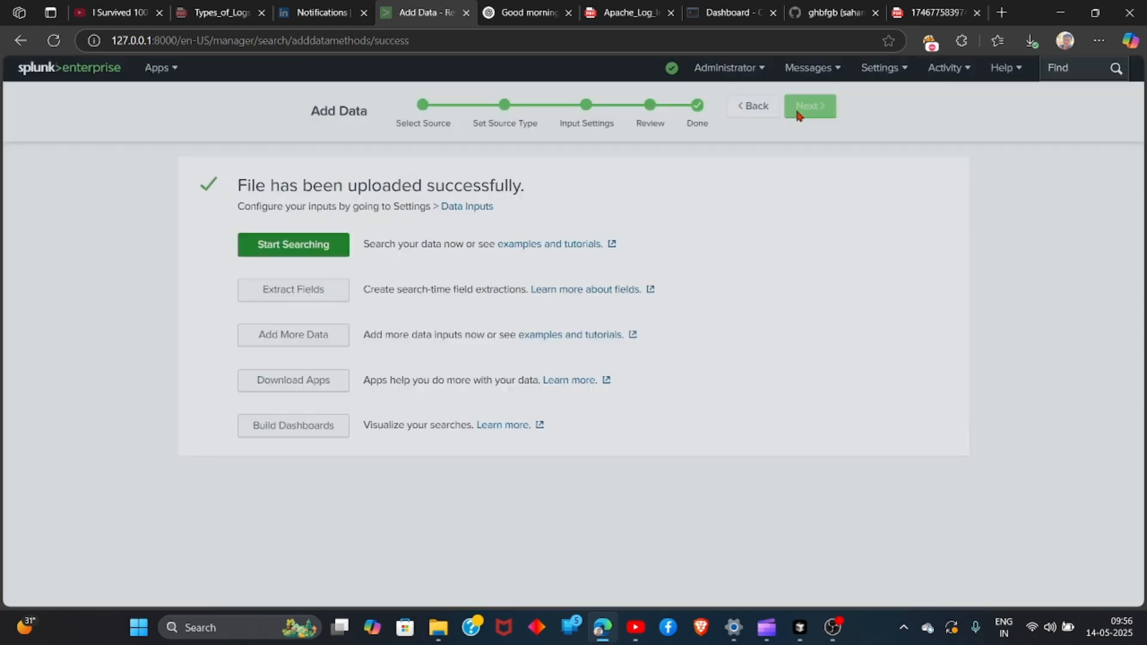
drag(220, 182, 615, 196)
click(280, 254)
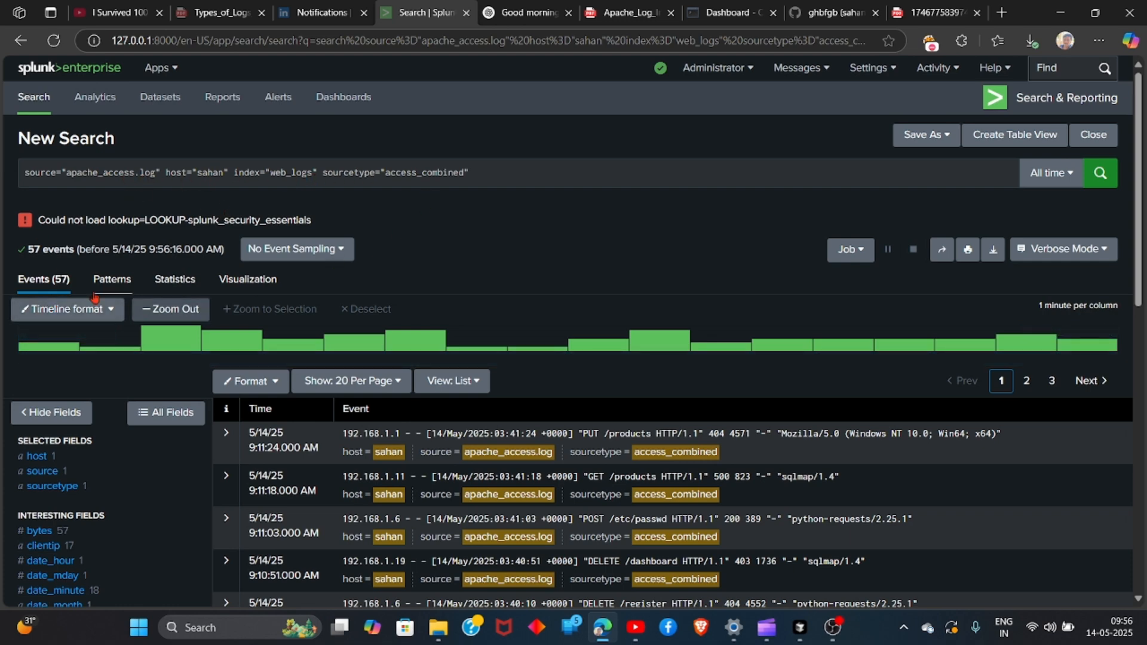
Examine the list of uploaded events and the top values, counts and percentages of the clientip field
scroll(117, 265, down, 7)
scroll(414, 330, up, 7)
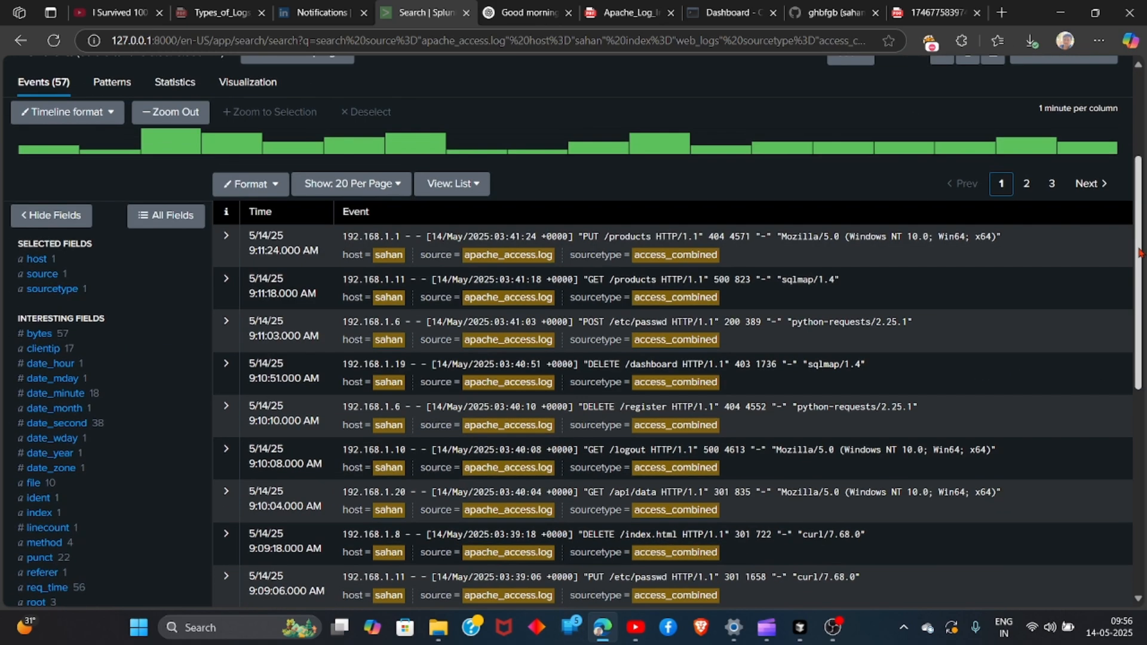
scroll(1140, 172, down, 6)
drag(1140, 314, 1139, 308)
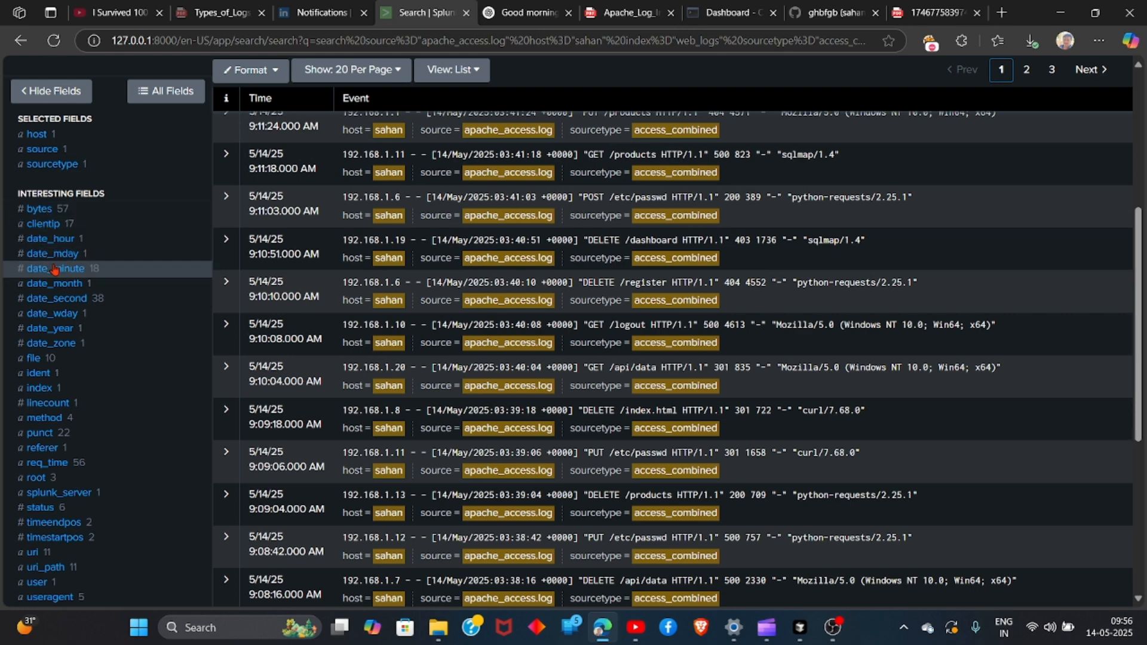
click(50, 226)
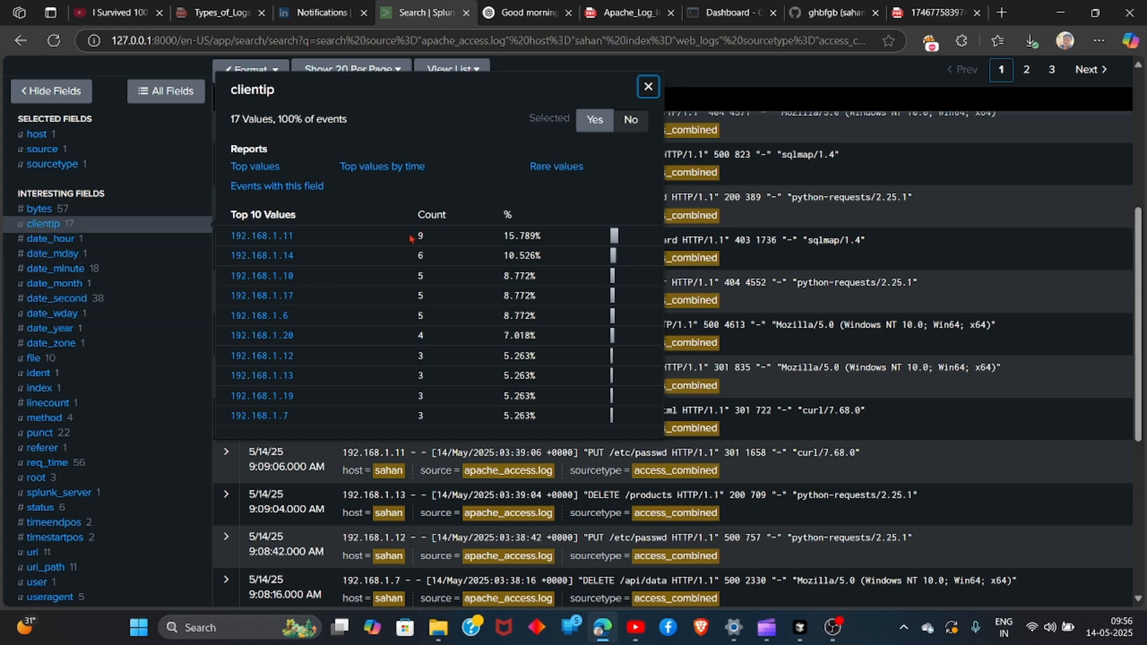
click(315, 241)
drag(505, 235, 537, 235)
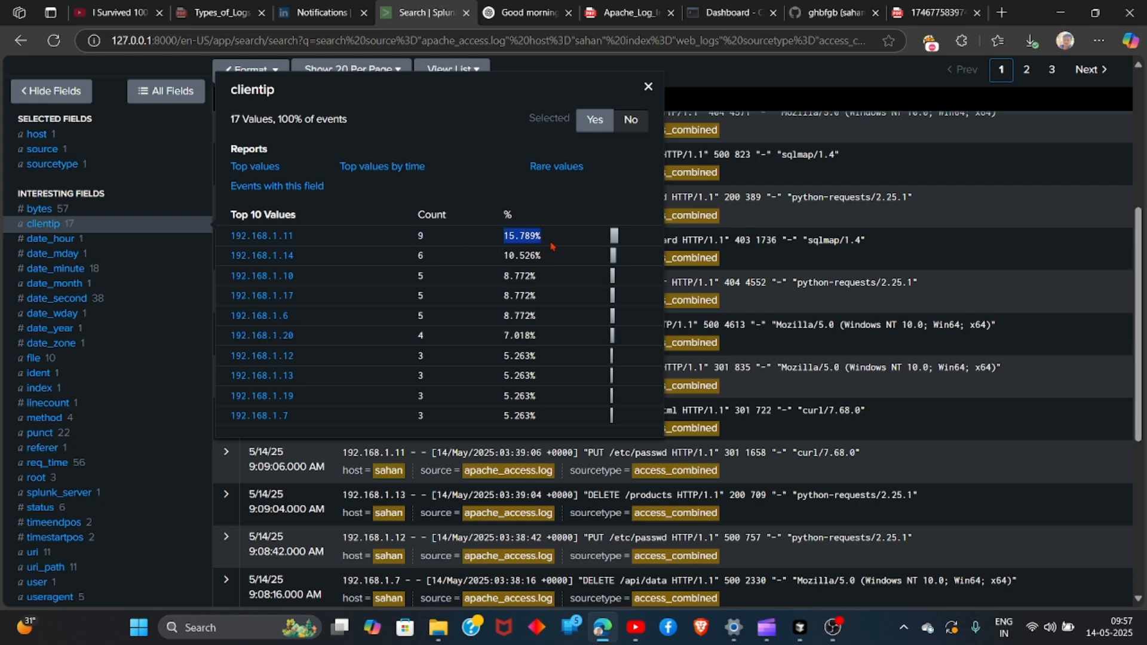
click(556, 246)
scroll(287, 400, down, 2)
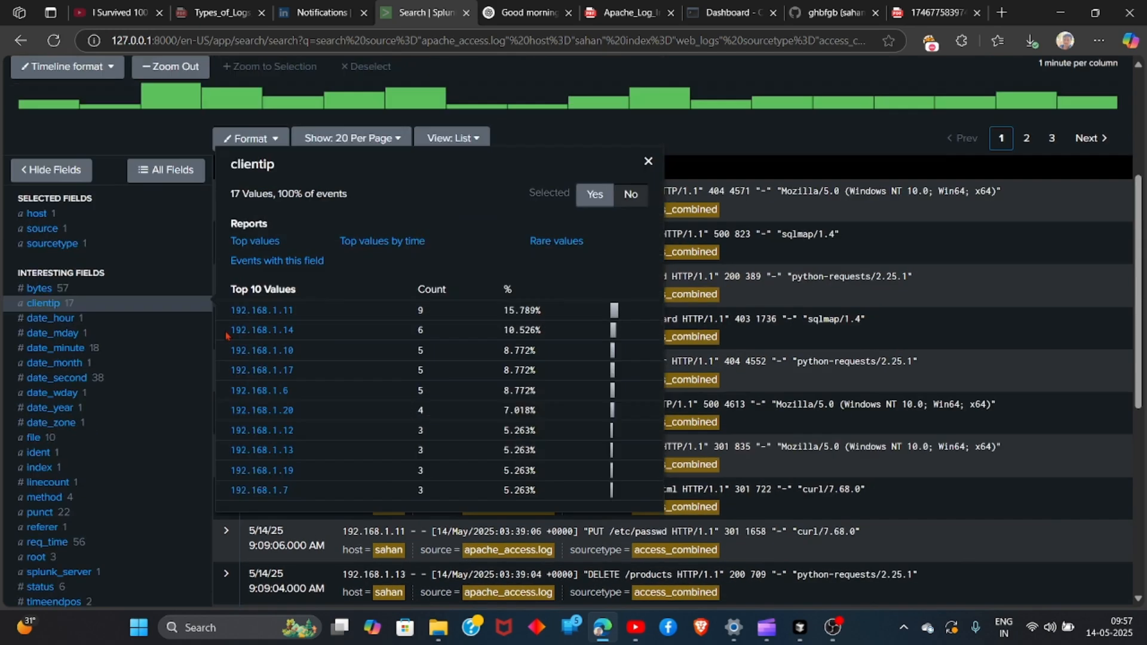
scroll(226, 338, up, 8)
scroll(279, 152, down, 9)
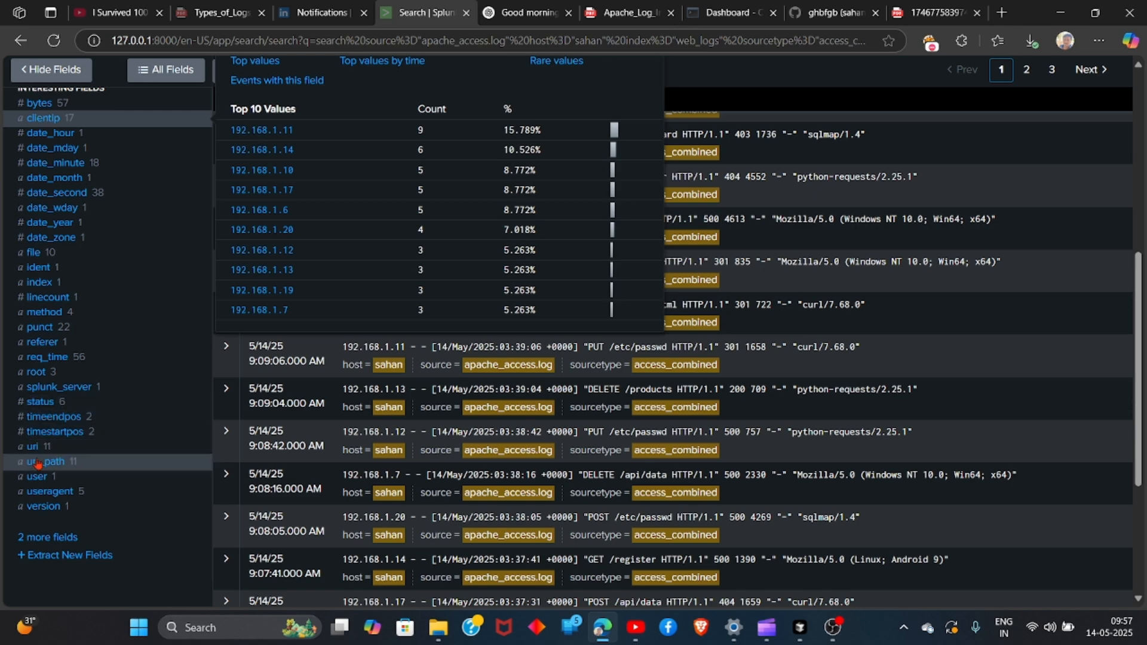
Examine the value breakdowns of the uri_path, useragent, user and index fields
click(42, 462)
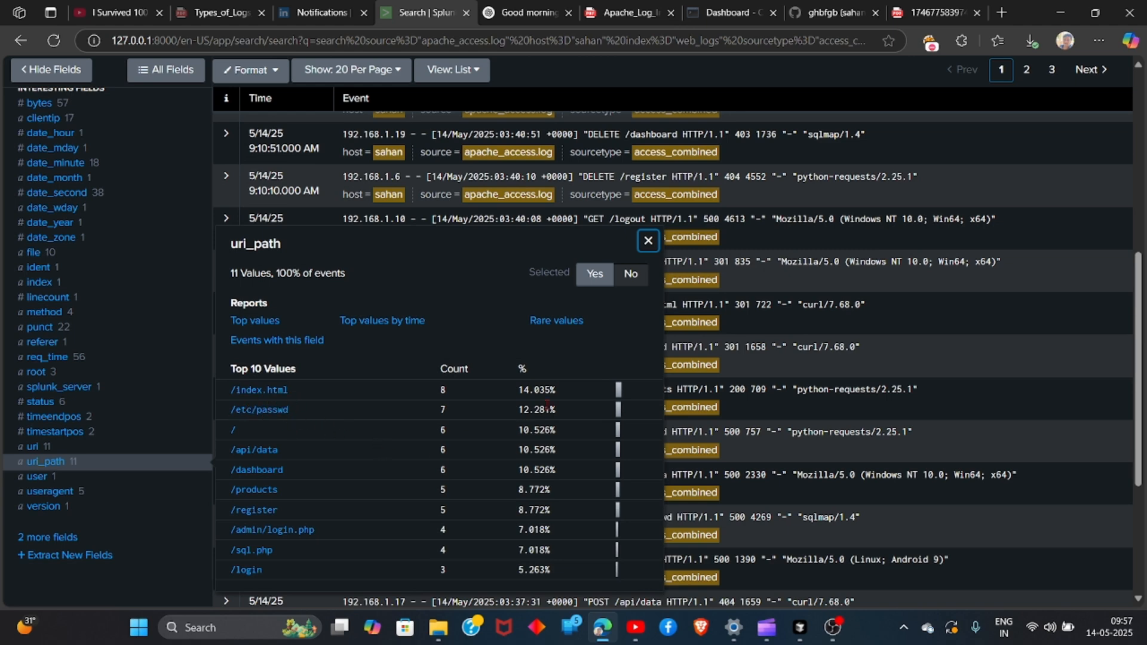
drag(544, 389, 520, 413)
click(417, 417)
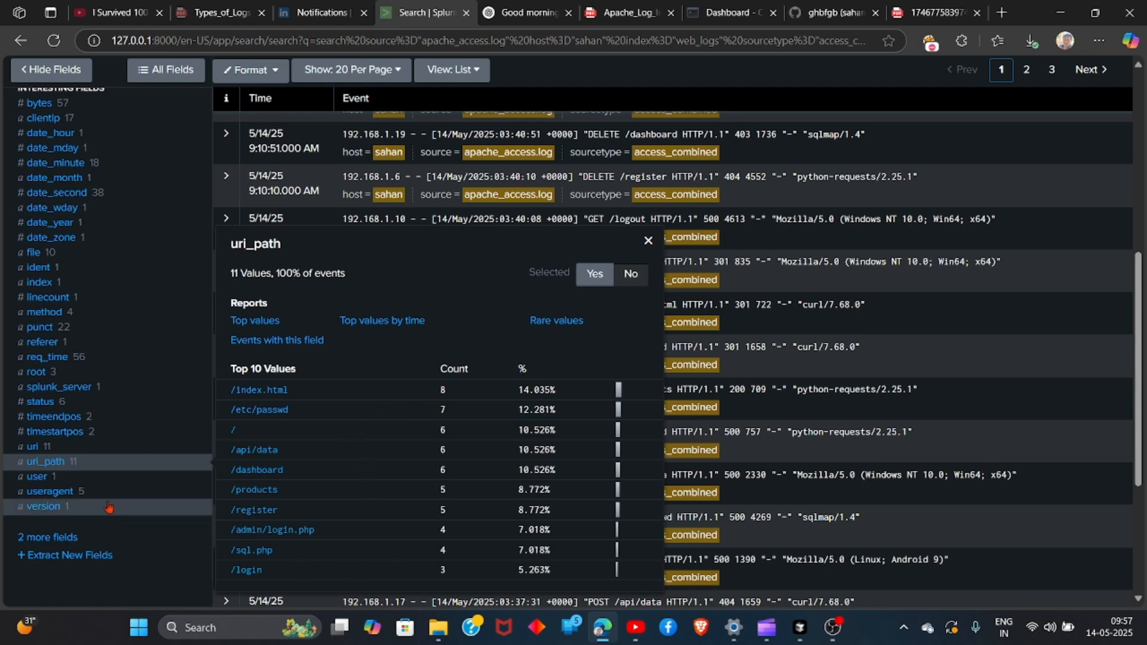
click(46, 496)
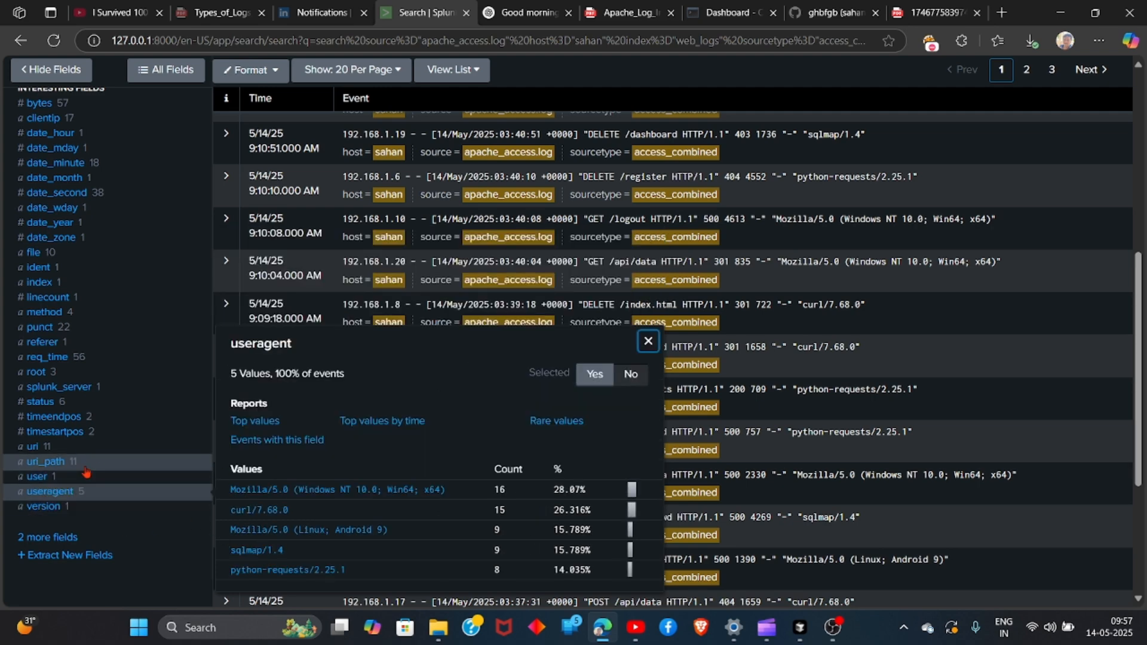
click(40, 476)
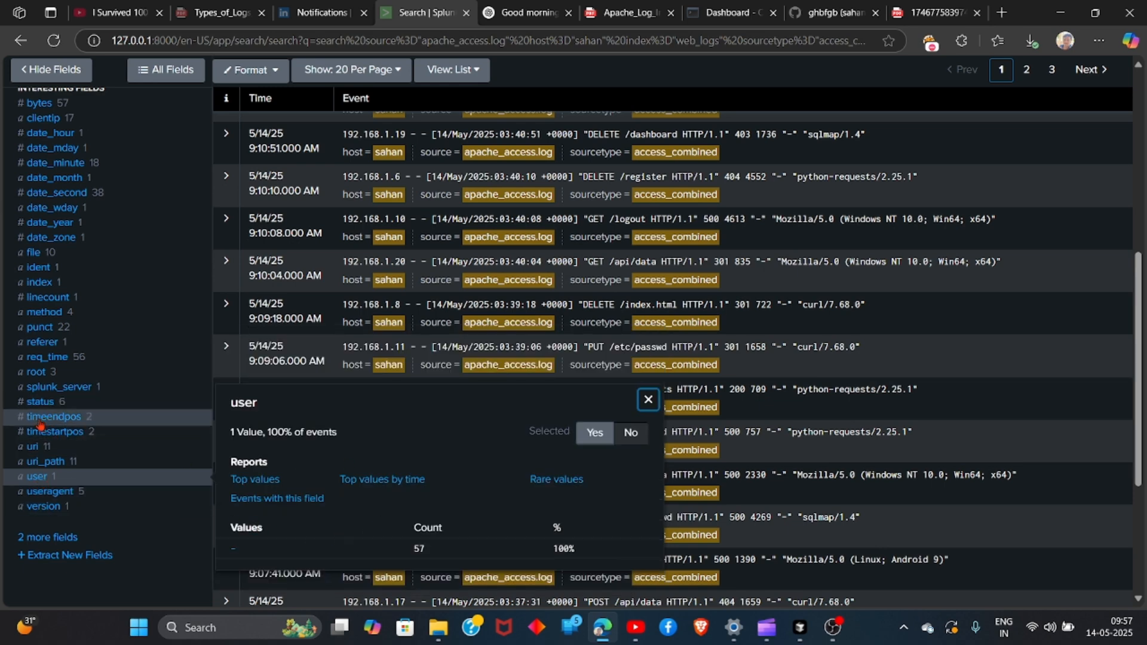
click(40, 283)
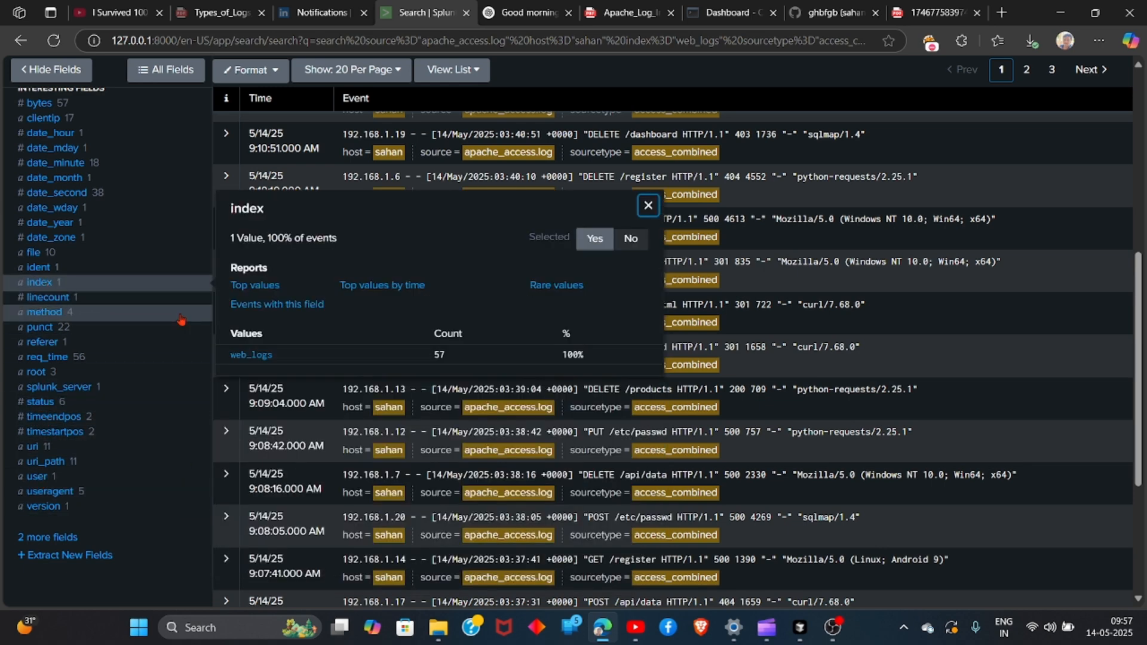
Filter the search to events whose clientip is 192.168.1.11
scroll(42, 173, up, 7)
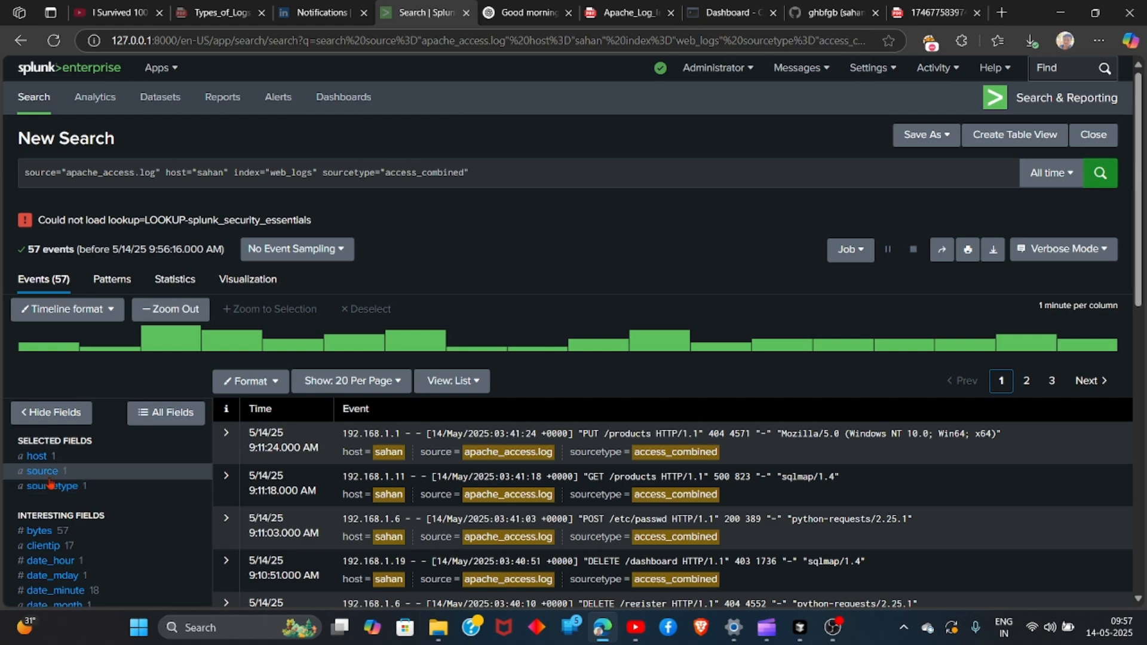
scroll(54, 490, down, 7)
click(39, 282)
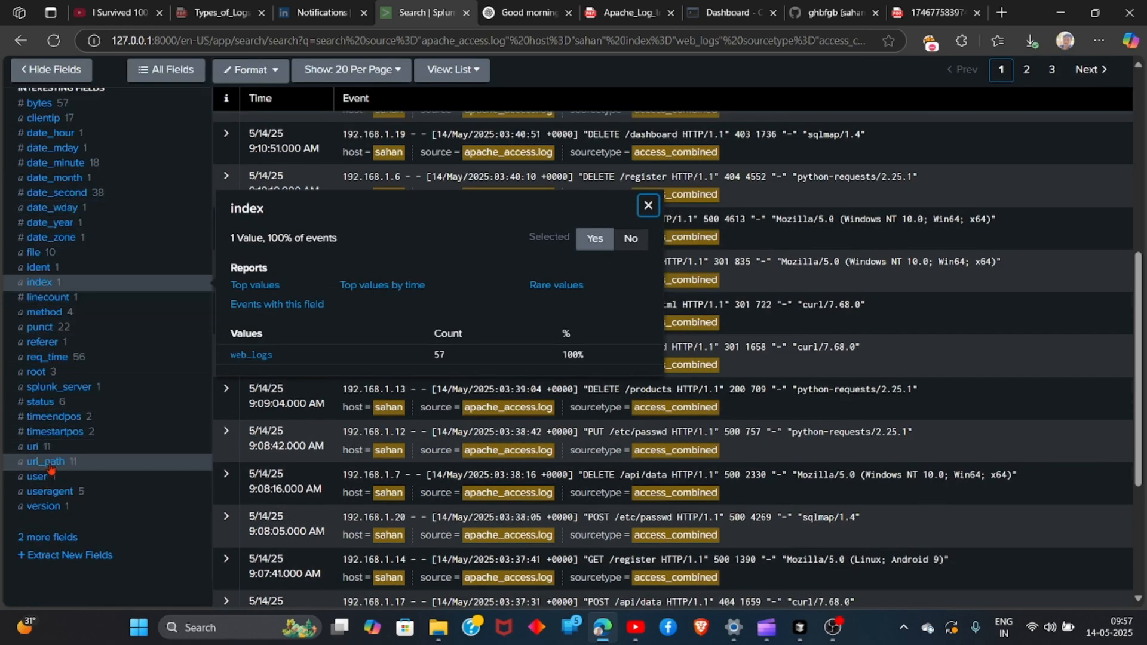
click(79, 118)
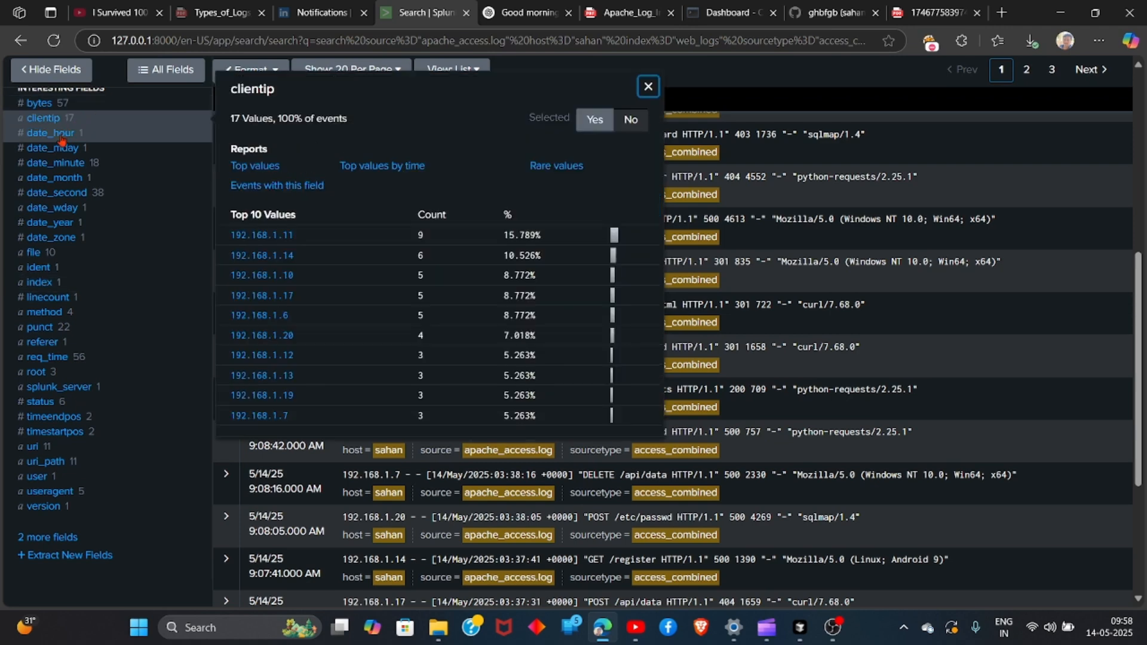
click(259, 239)
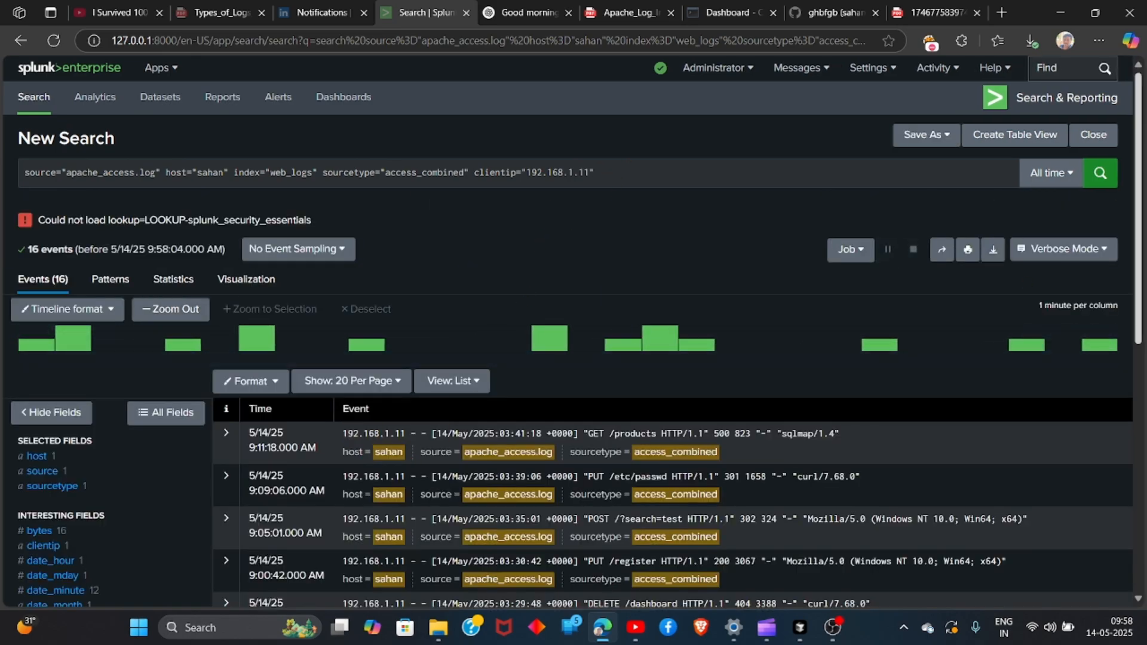
Examine the filtered events' request details, starting with the GET /products request, and the value breakdown of the status field
scroll(908, 305, down, 5)
scroll(673, 334, up, 1)
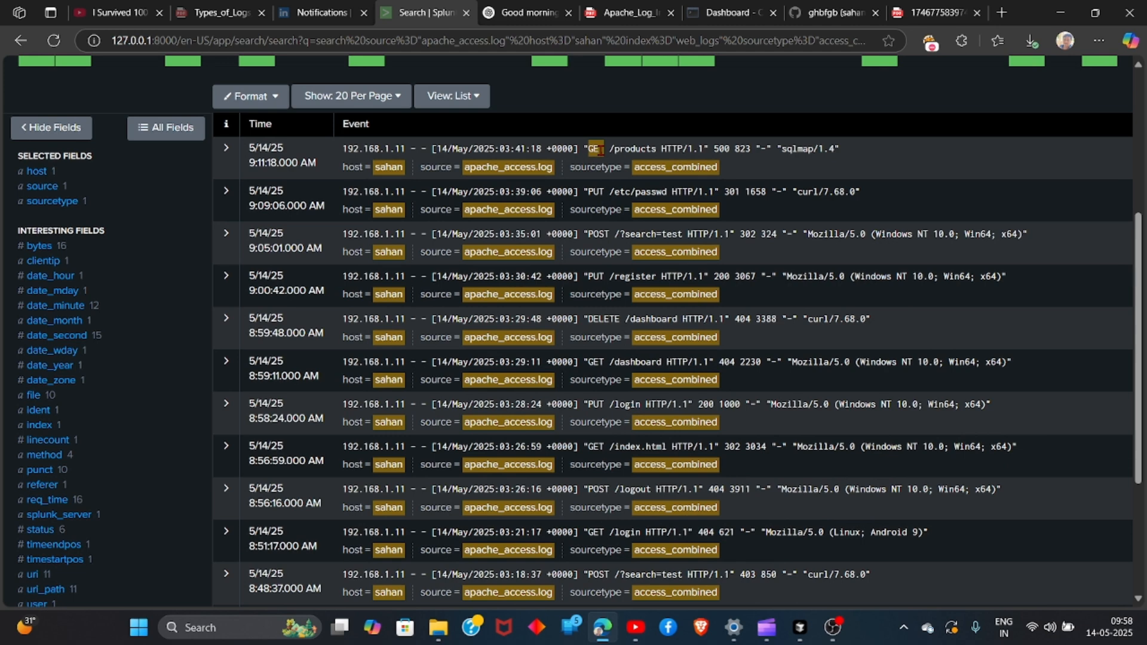
drag(584, 145, 727, 148)
drag(898, 156, 579, 149)
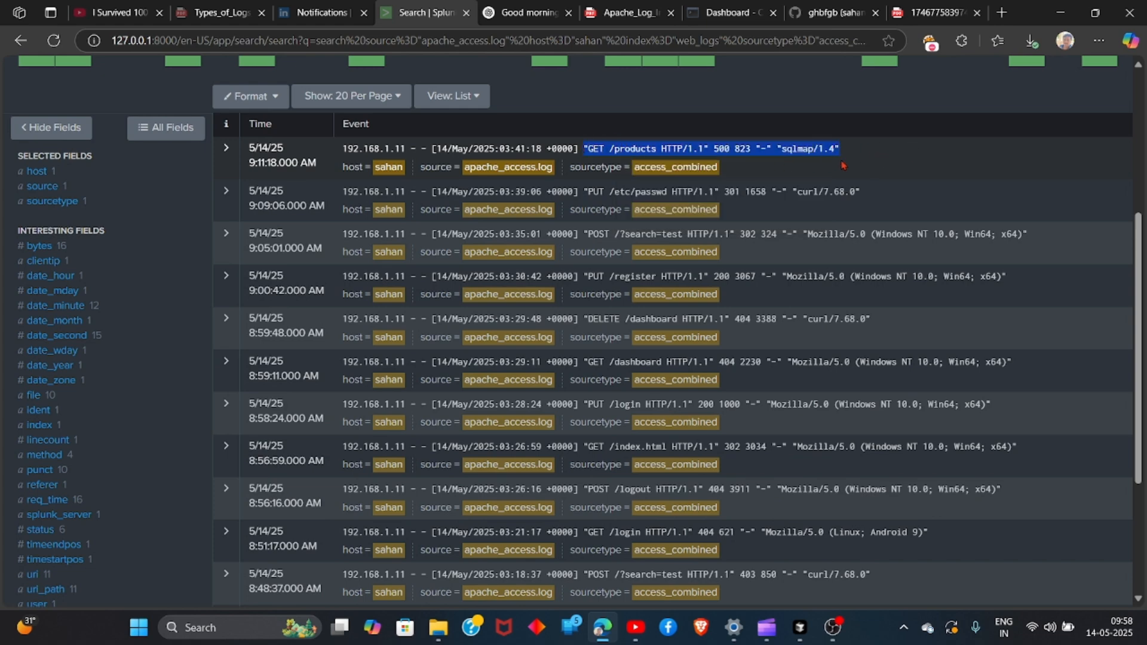
click(917, 160)
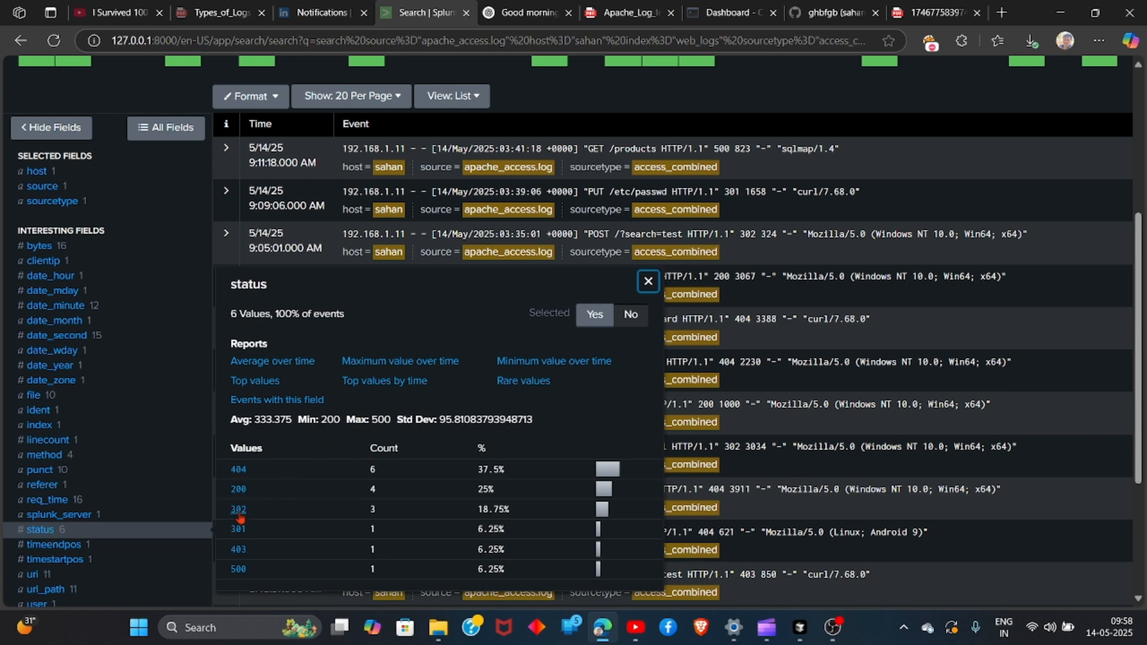
click(879, 189)
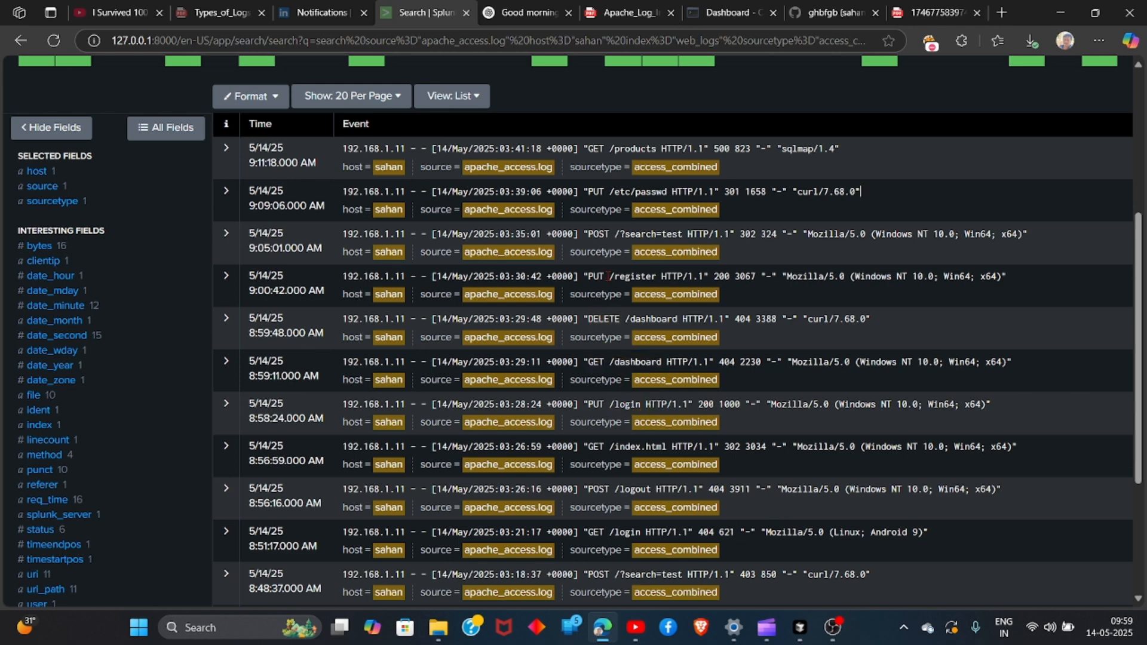
Examine the request, status code and user agent of the 192.168.1.11 events, including the GET /products and DELETE /dashboard entries
drag(588, 148, 739, 150)
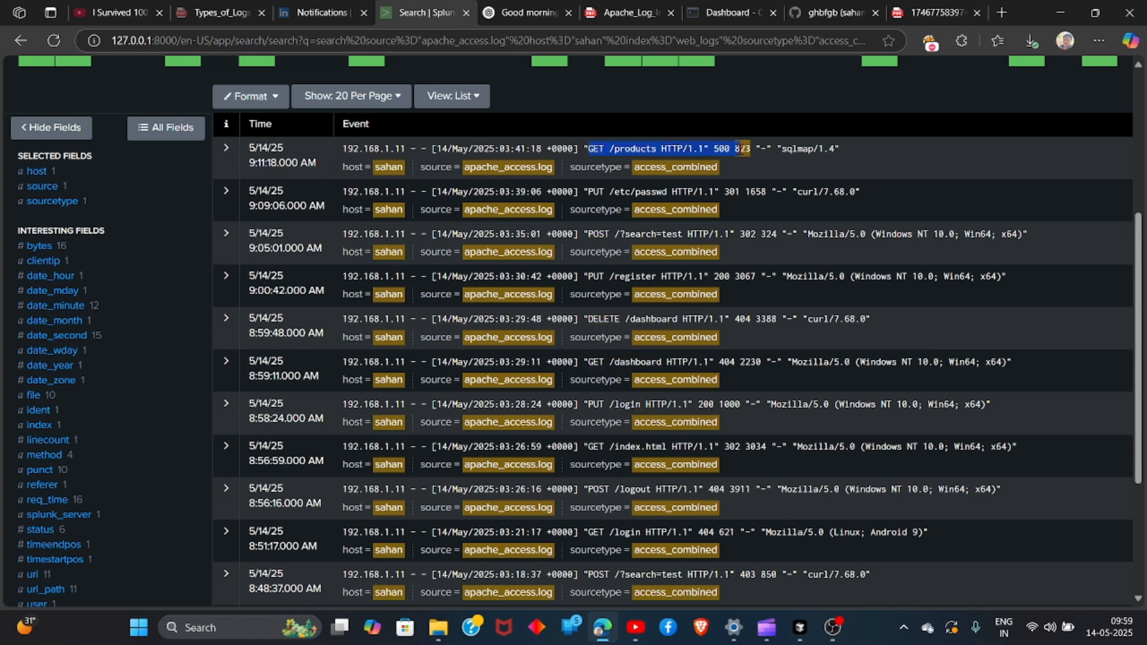
click(869, 147)
drag(858, 144, 764, 149)
click(933, 158)
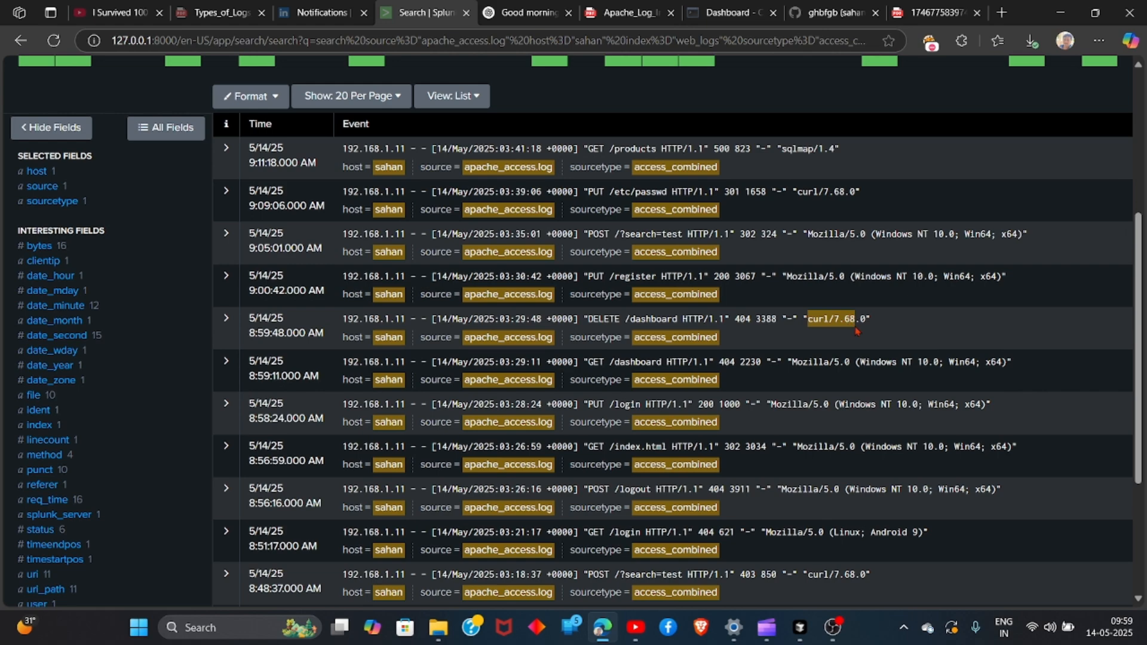
scroll(1085, 322, down, 4)
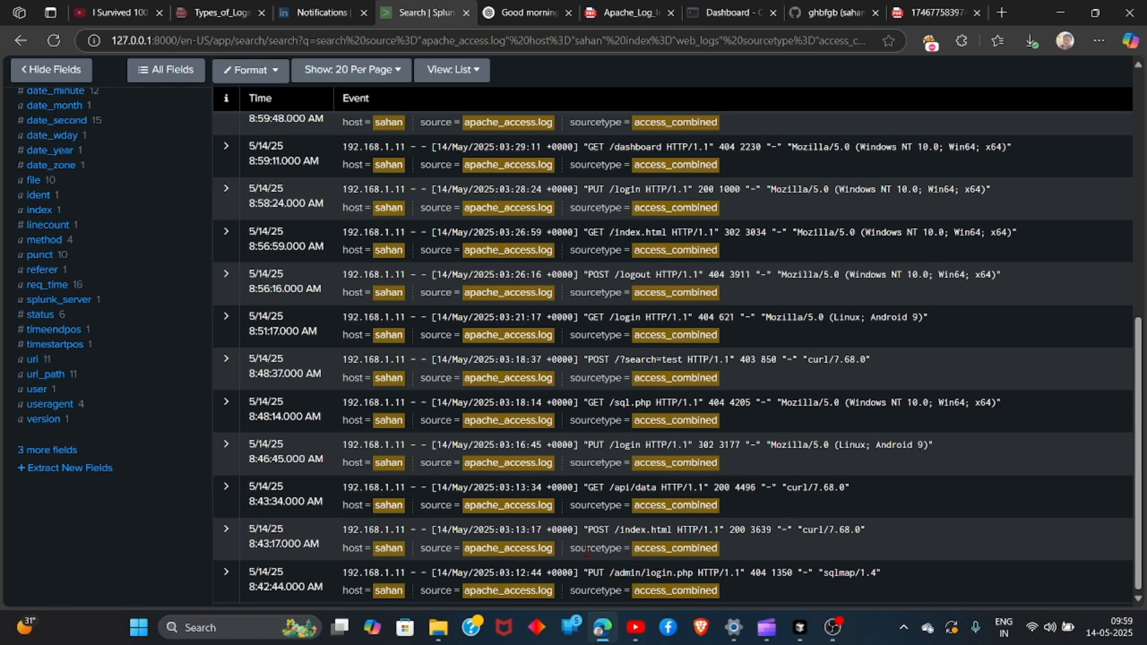
Drill down from the uri field's values to the /etc/passwd event, and return to all events from 192.168.1.11
click(47, 364)
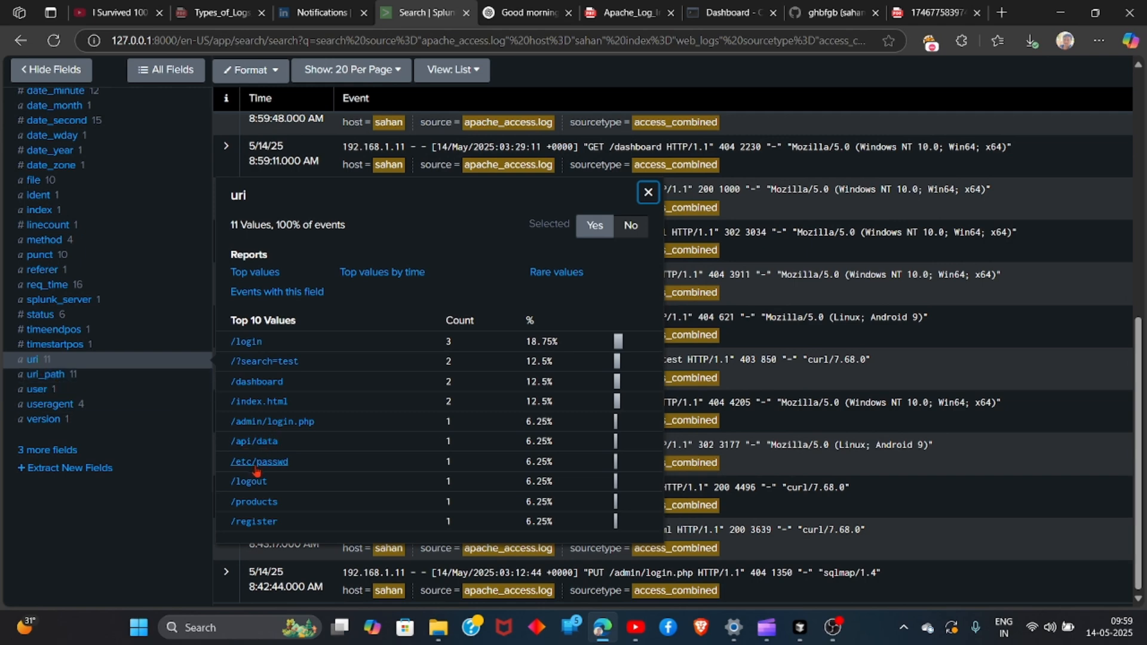
key(Escape)
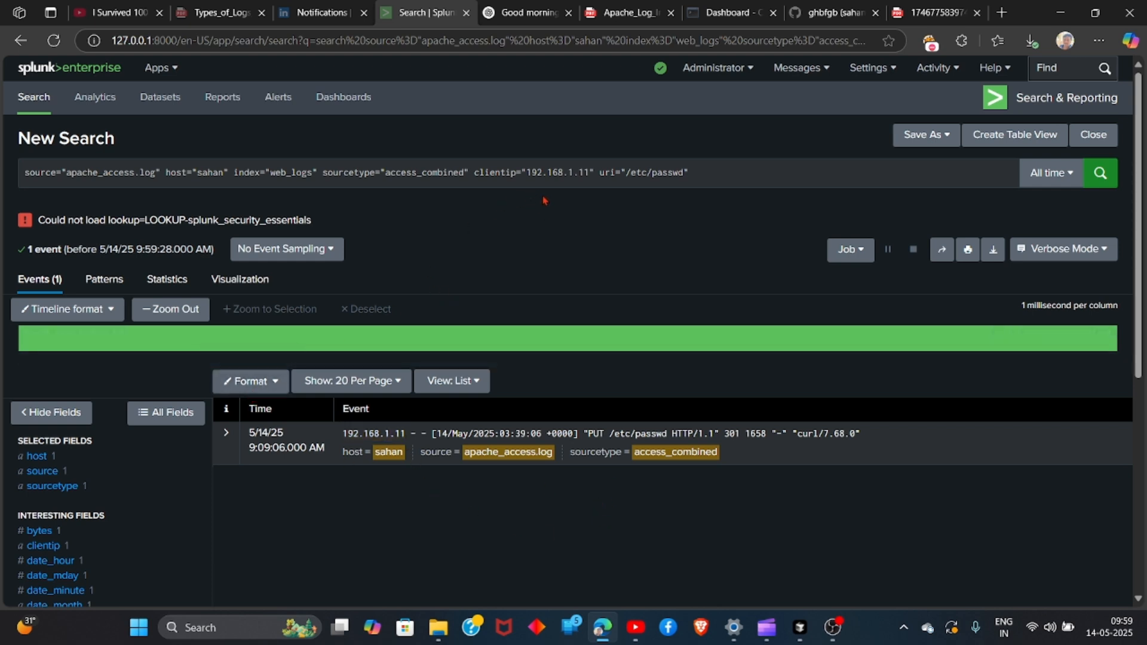
click(21, 38)
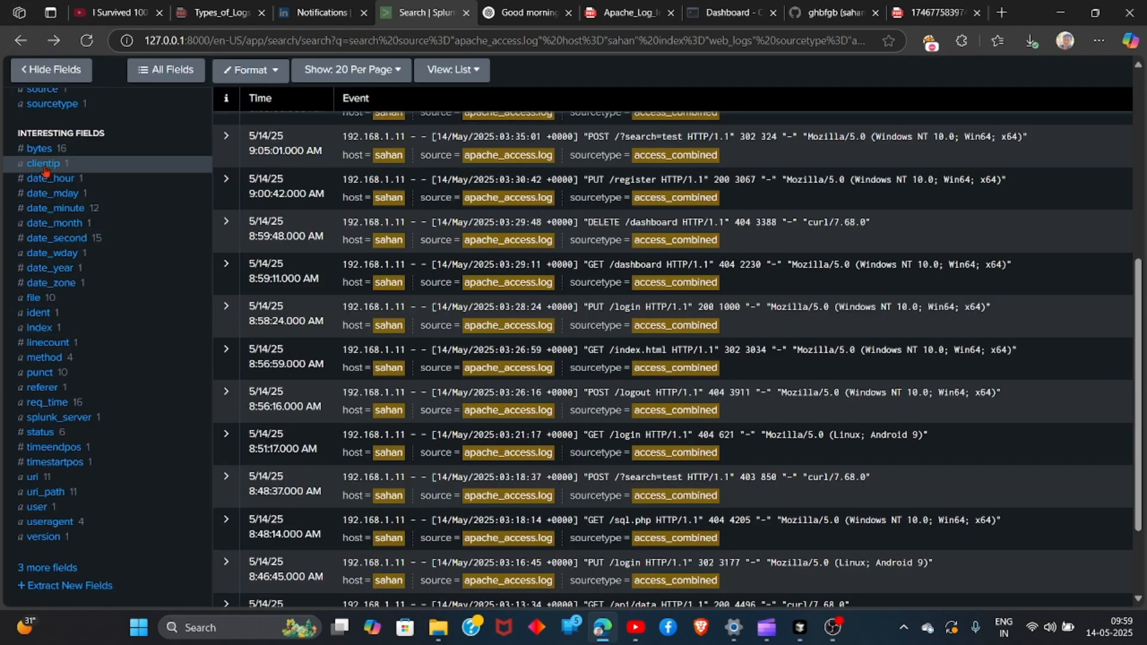
Filter the 192.168.1.11 events to those whose uri_path is /admin/login.php
scroll(454, 215, up, 6)
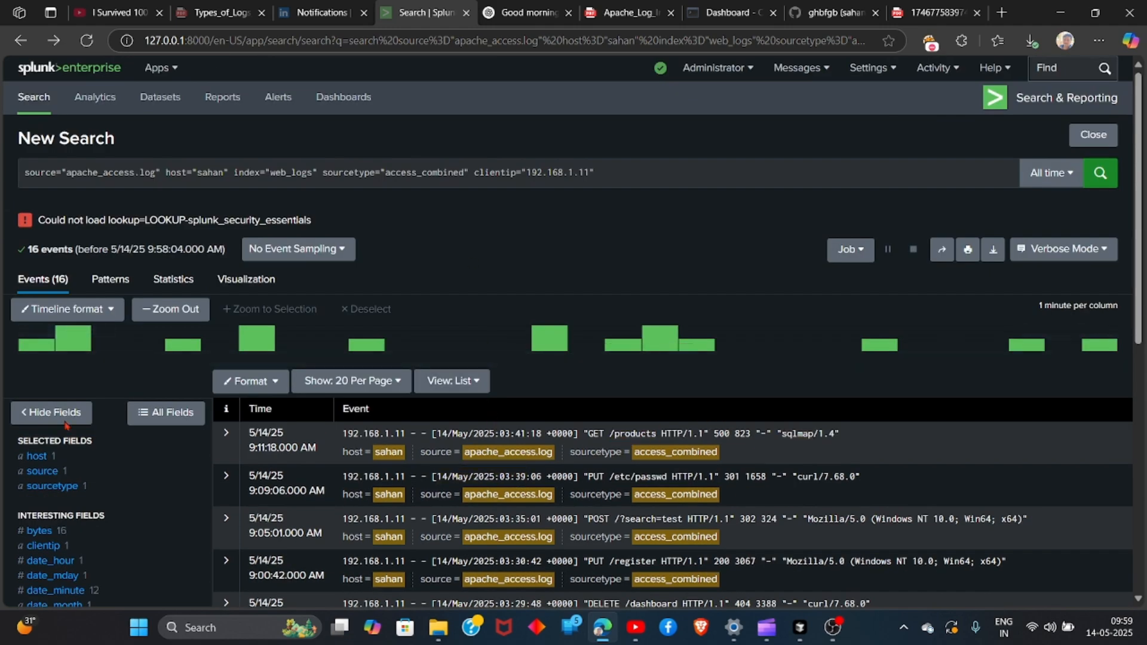
scroll(7, 507, down, 6)
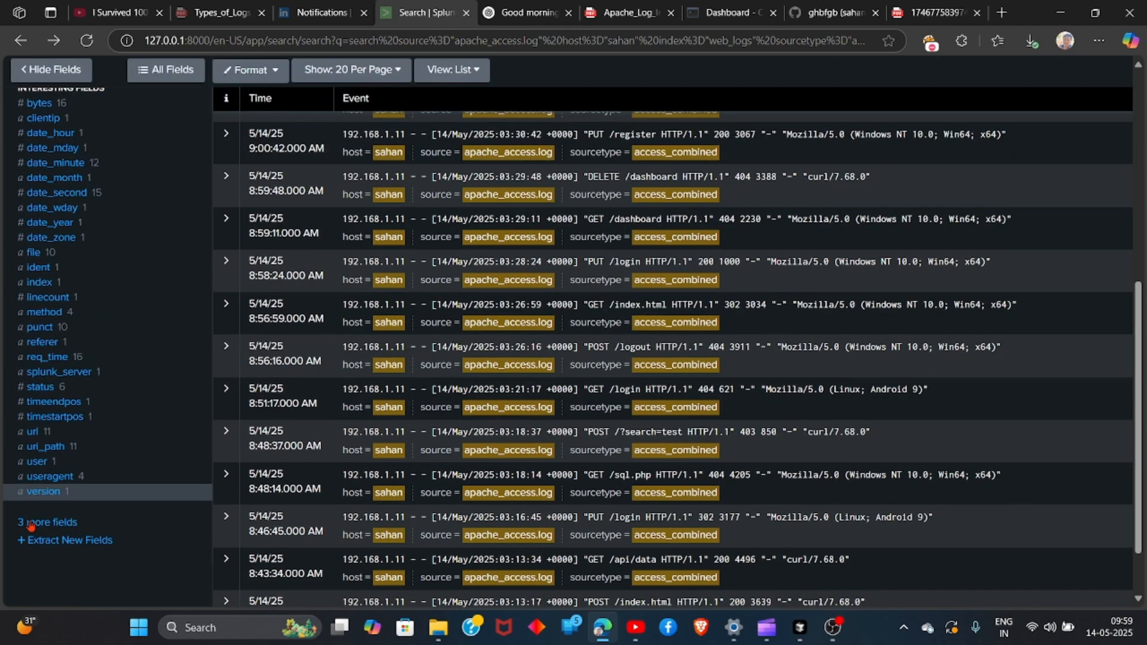
click(45, 448)
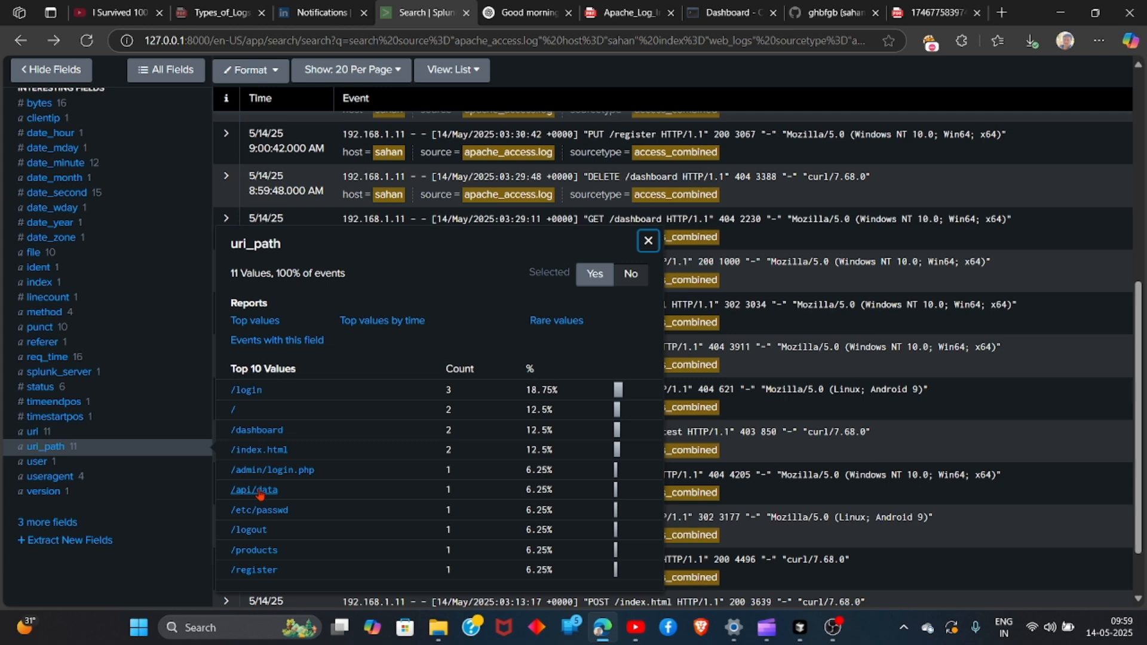
click(274, 470)
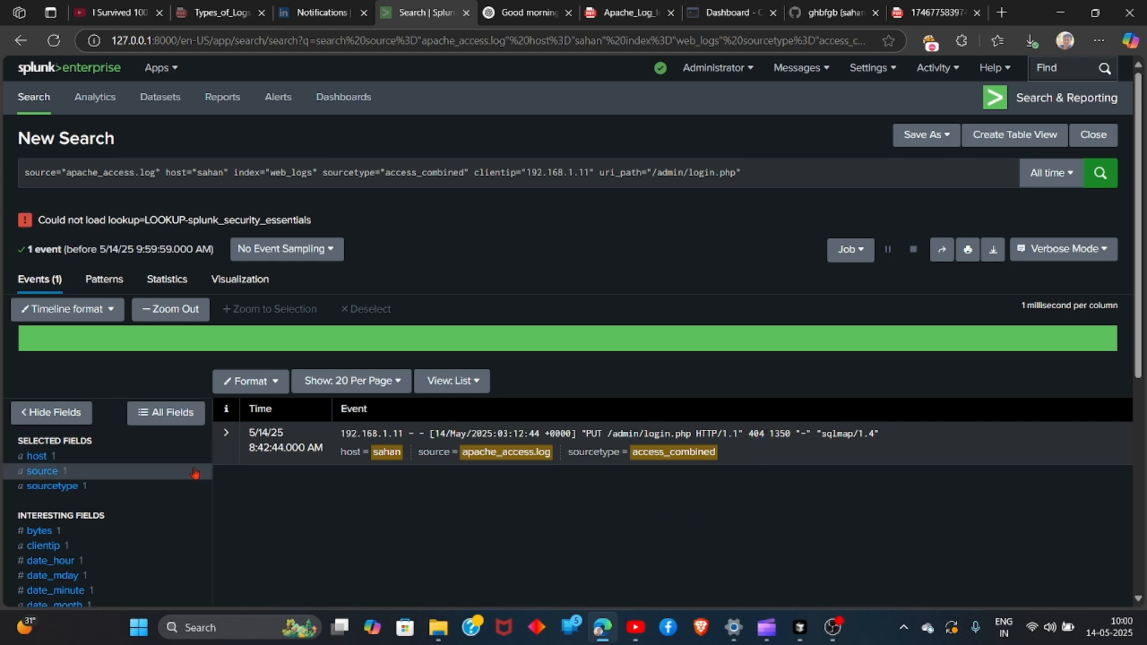
Examine the client IP and user agent of the /admin/login.php event
drag(339, 433, 404, 434)
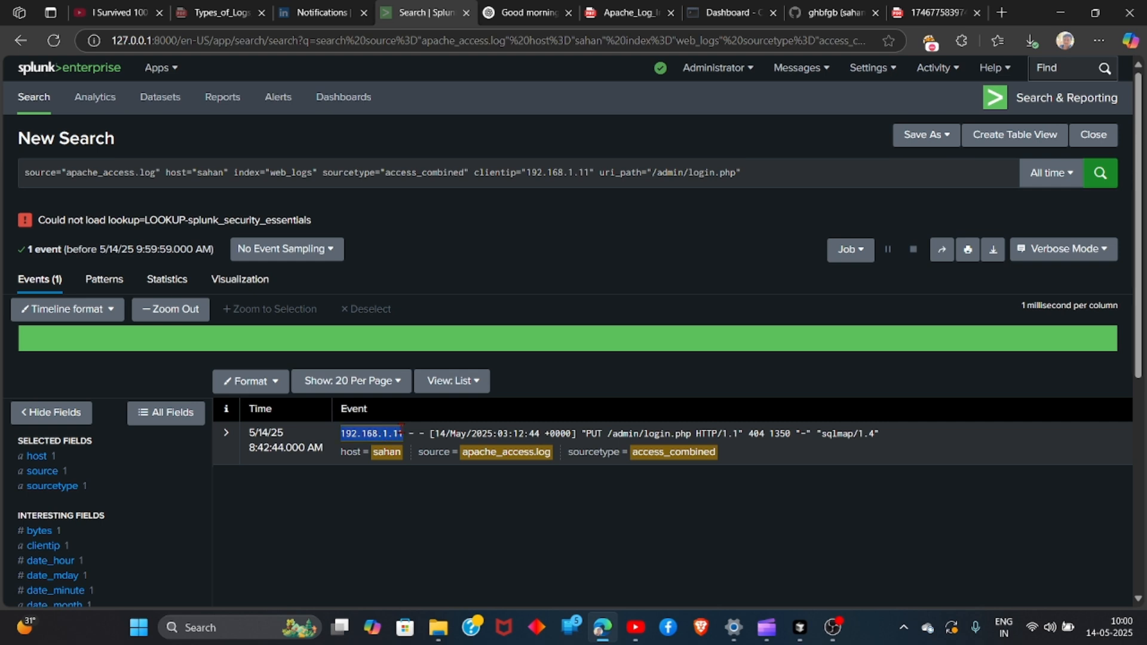
click(354, 537)
drag(882, 433, 817, 436)
click(781, 509)
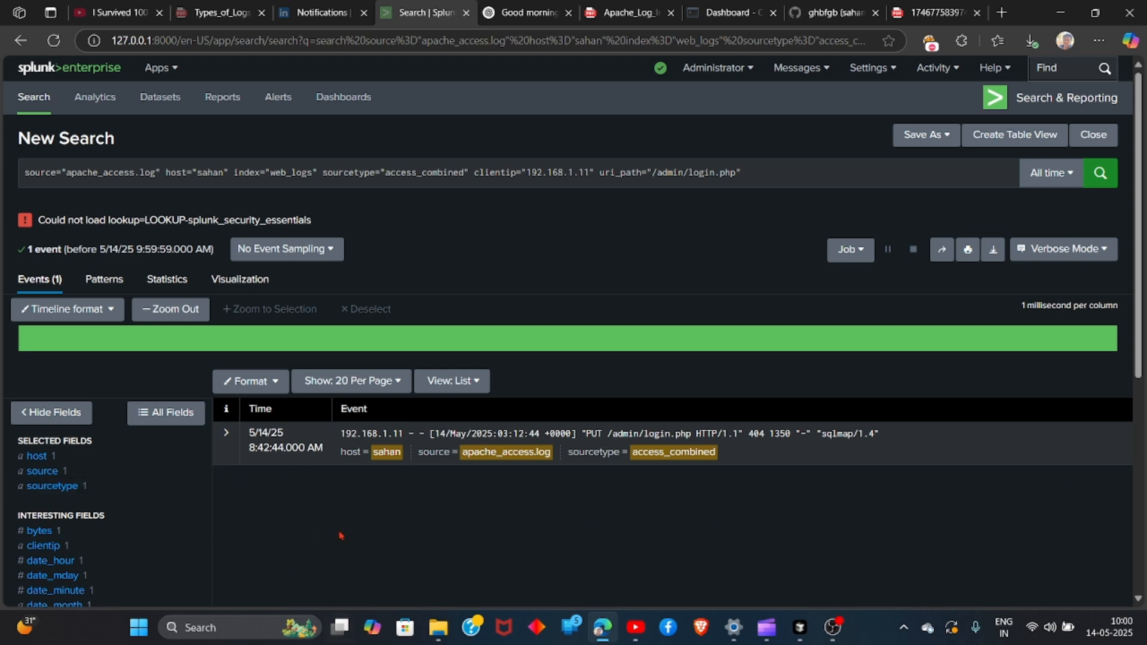
Replace the whole search query with index="web_logs" sourcetype="access_combined"
drag(729, 170, 32, 172)
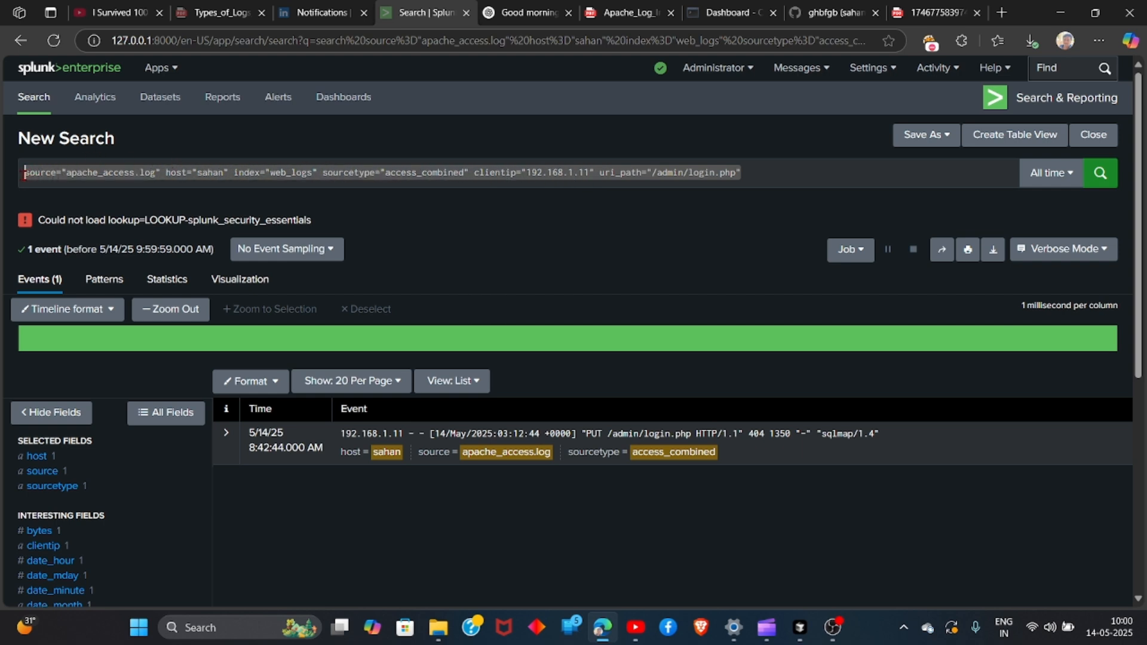
key(BackSpace)
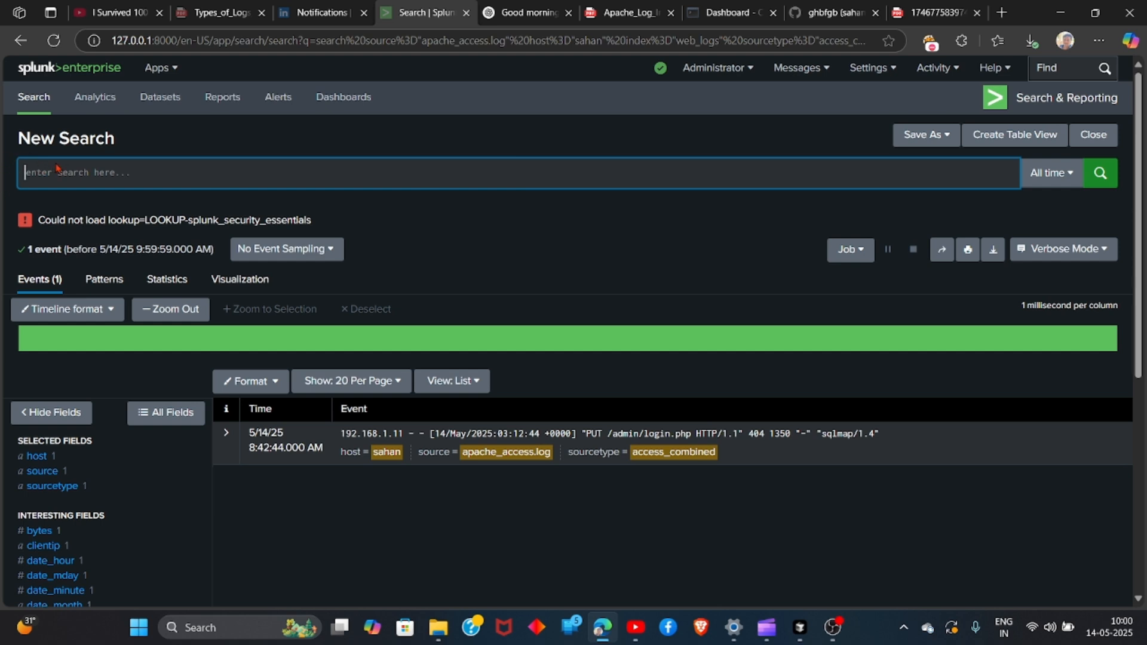
text(index)
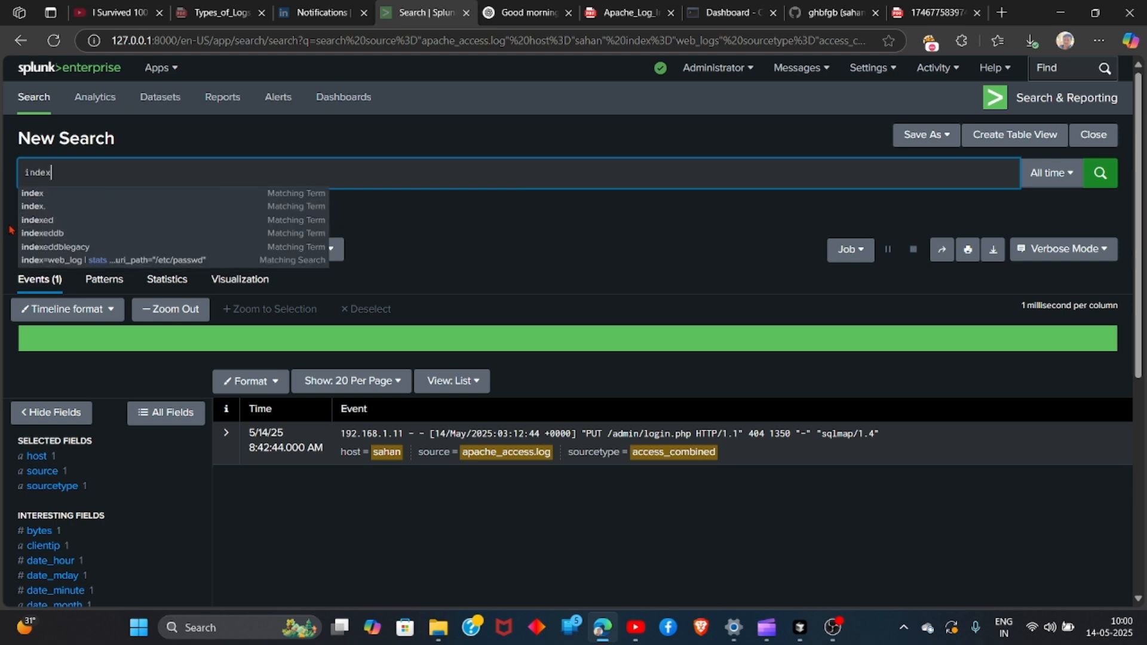
text(=)
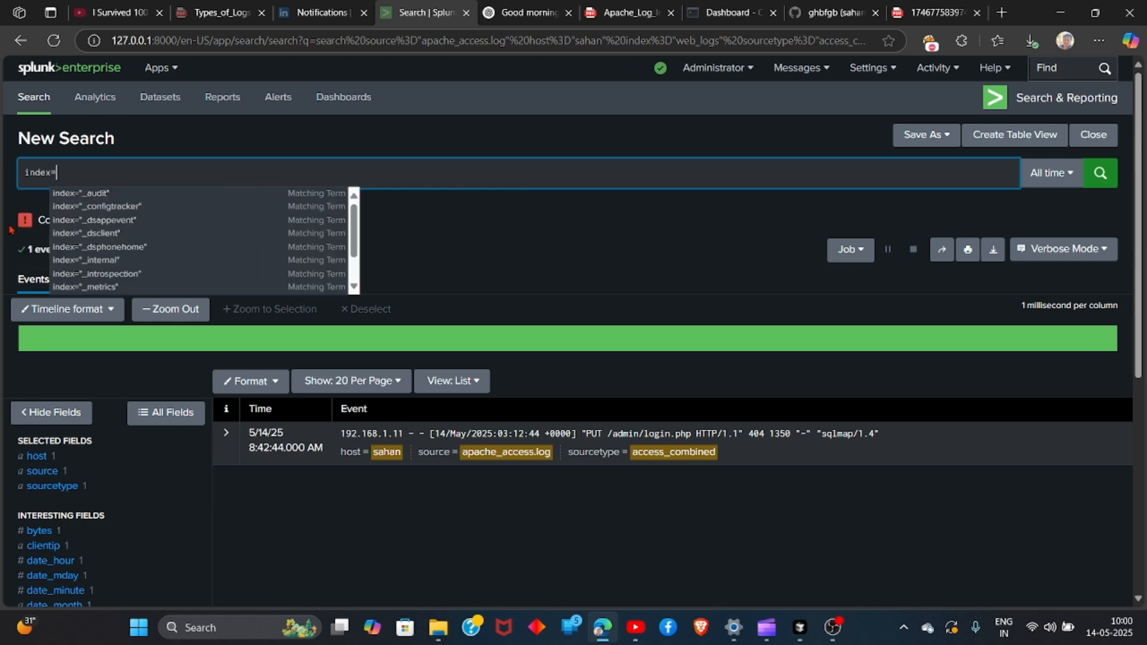
text(")
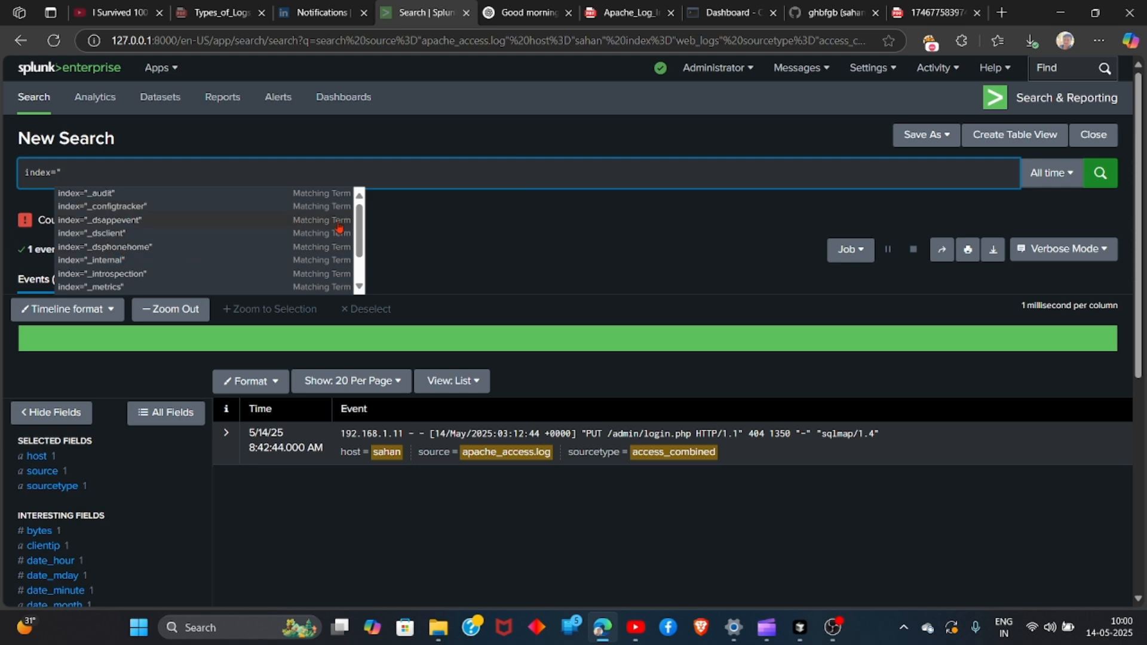
click(363, 226)
click(149, 179)
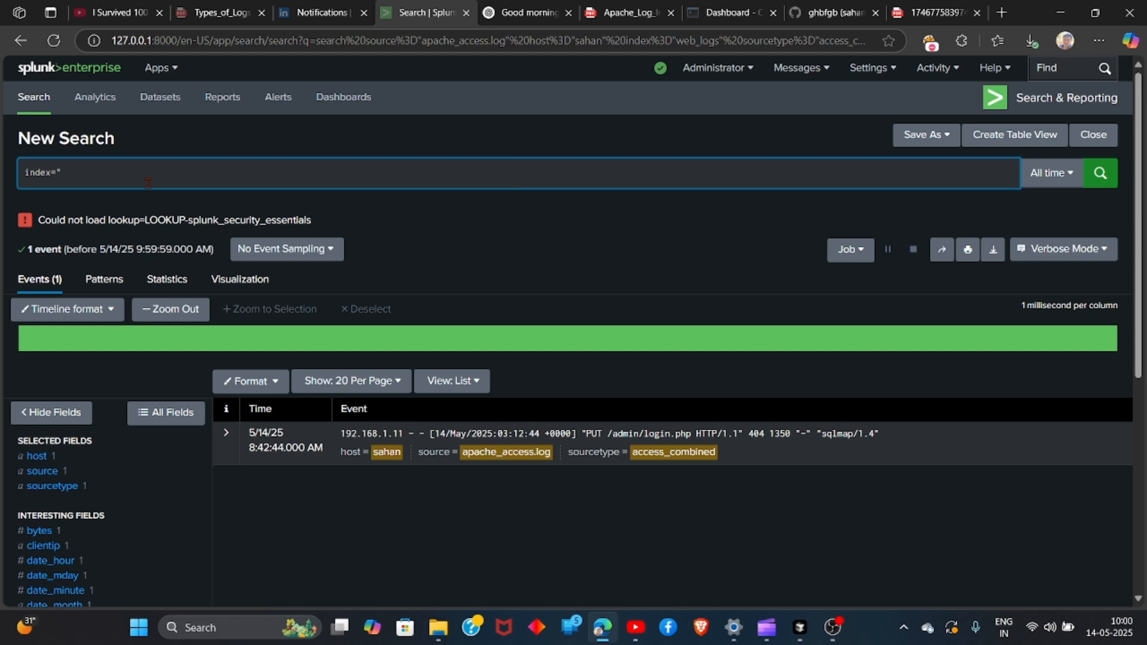
text(w)
click(128, 207)
text(sou)
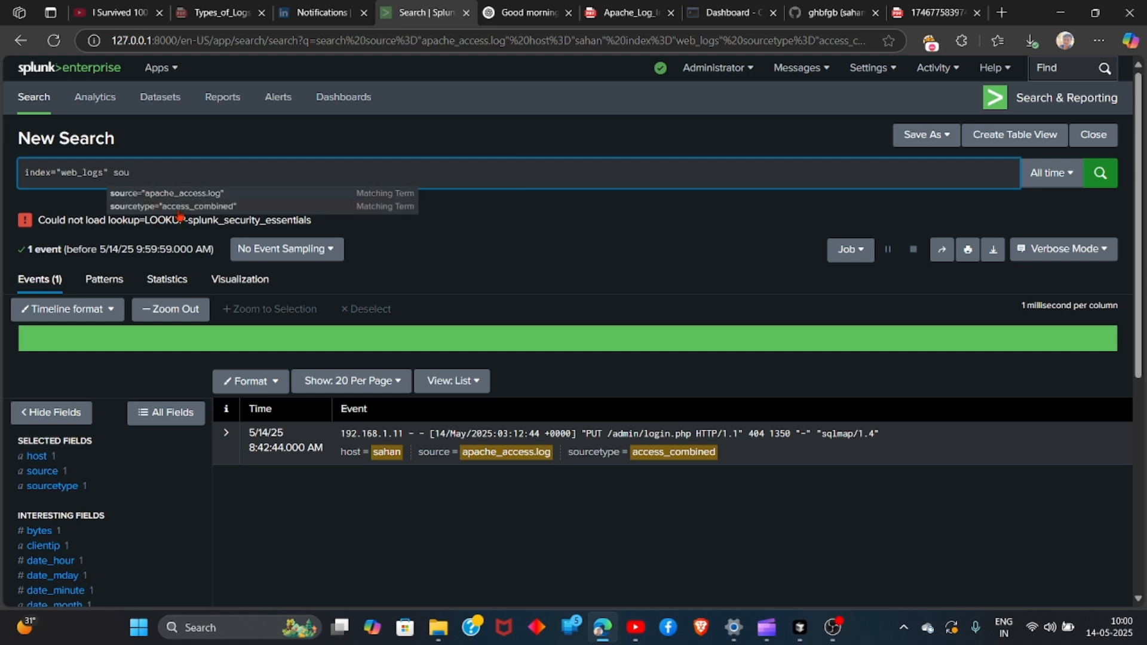
click(175, 208)
Extend the query with a stats command that counts events by clientip, uri_path and status
text(|)
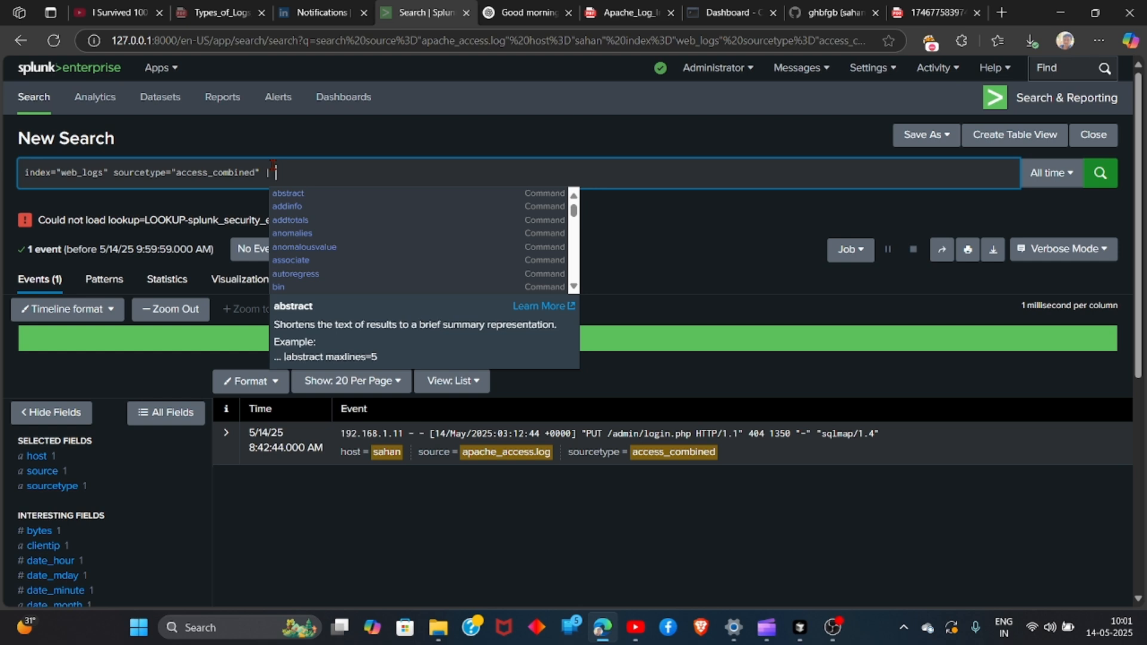
text(sta)
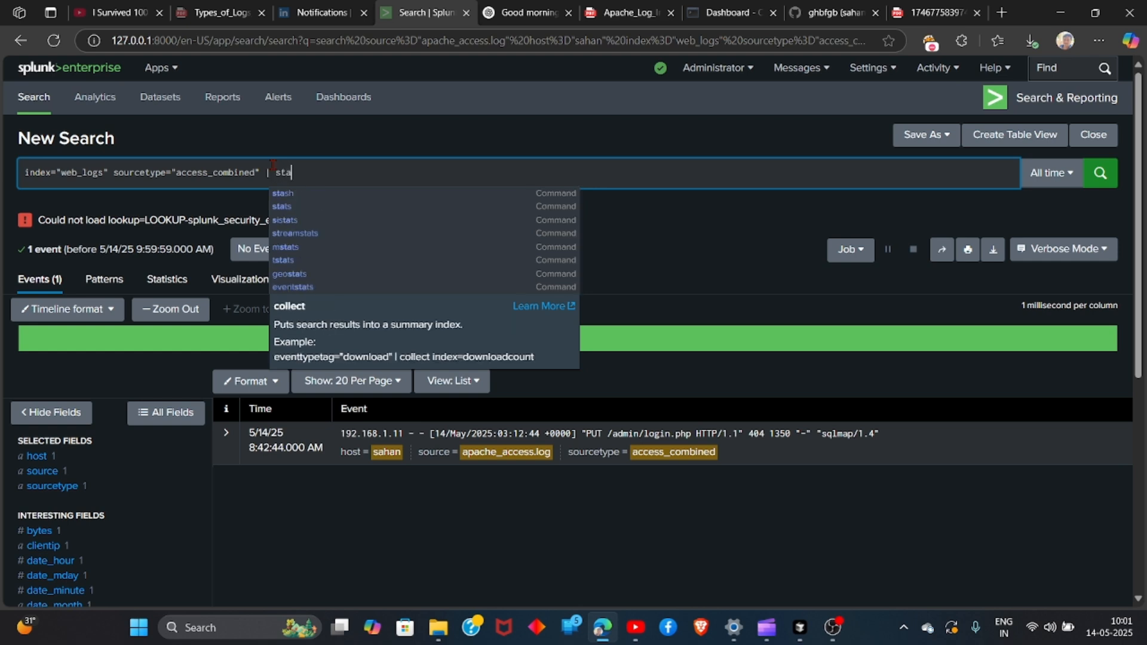
text(ts )
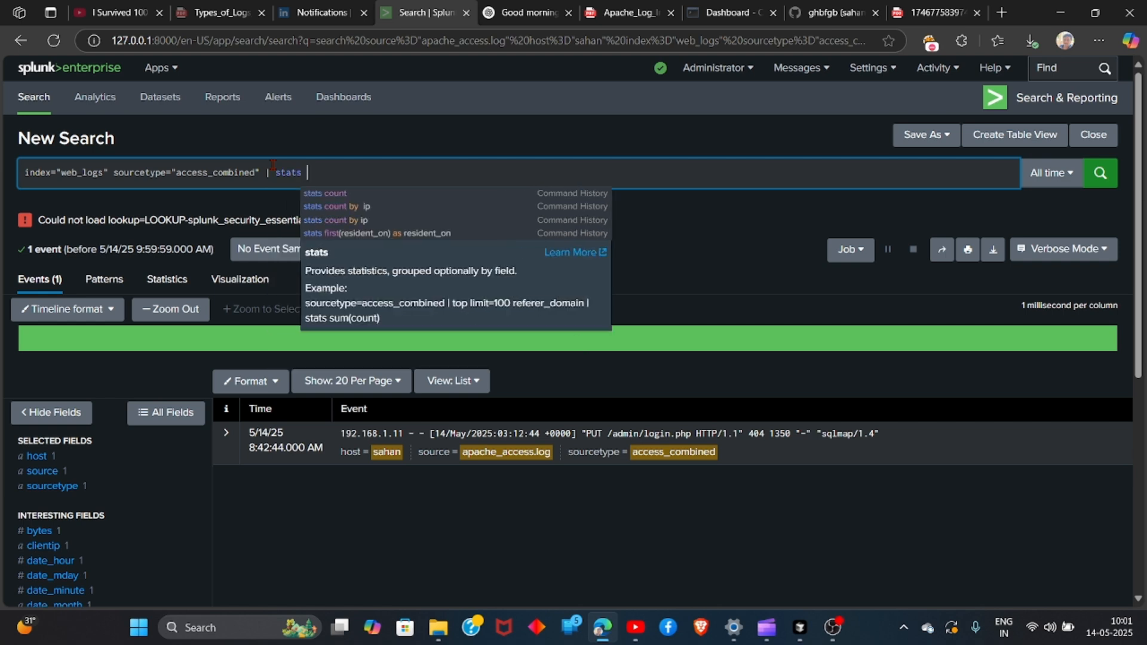
text(count )
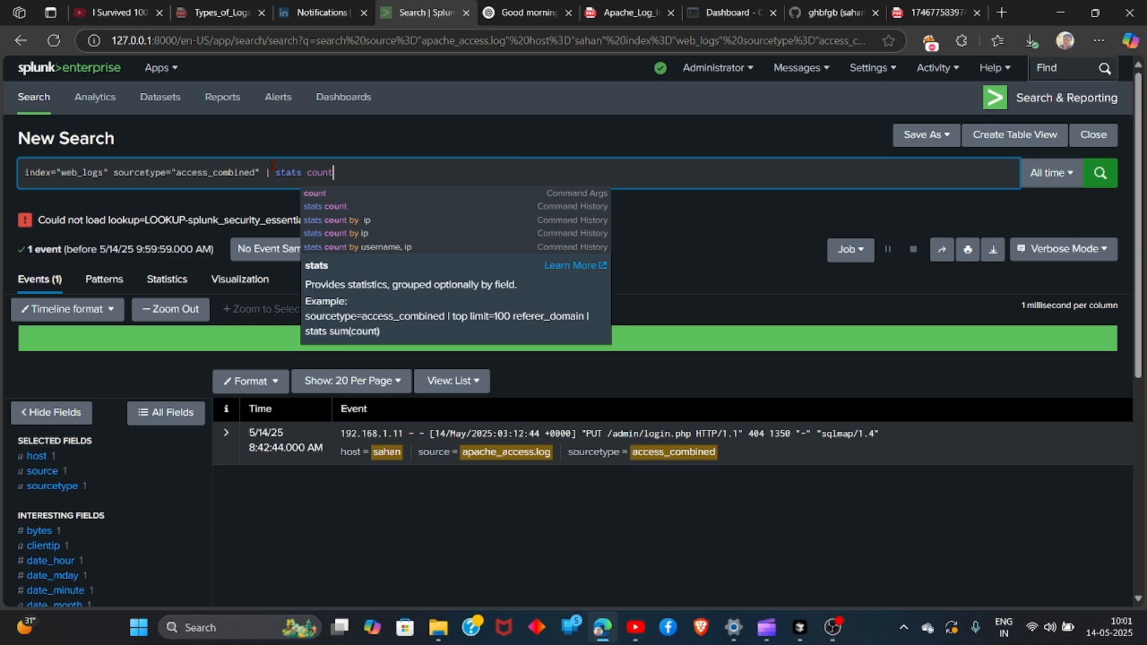
text(by)
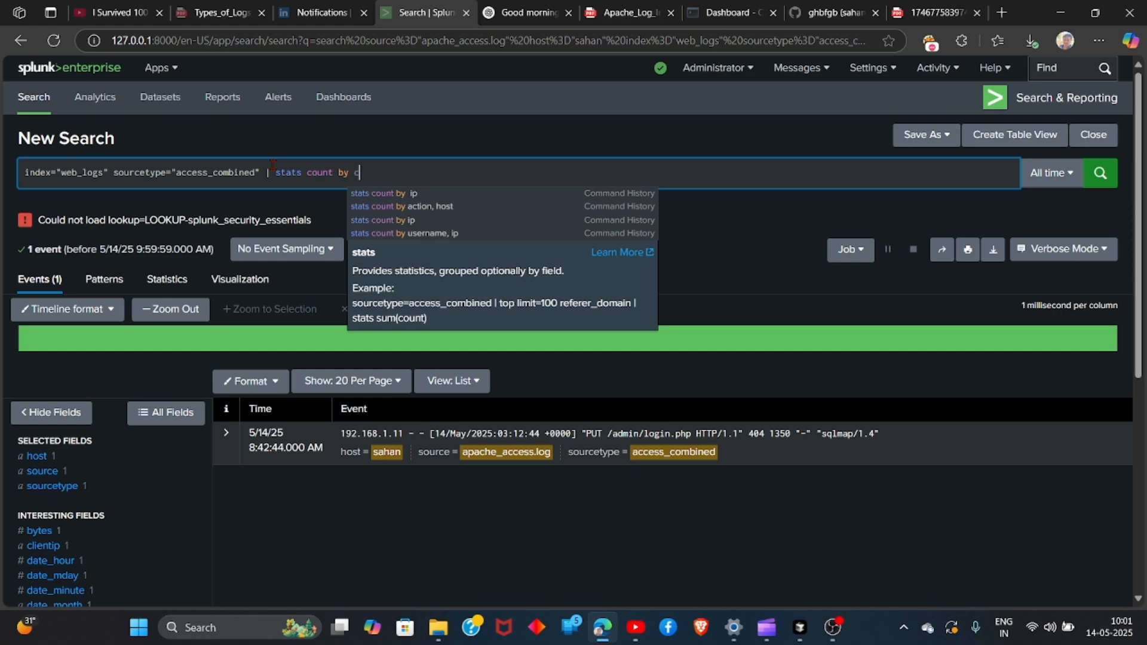
text(c)
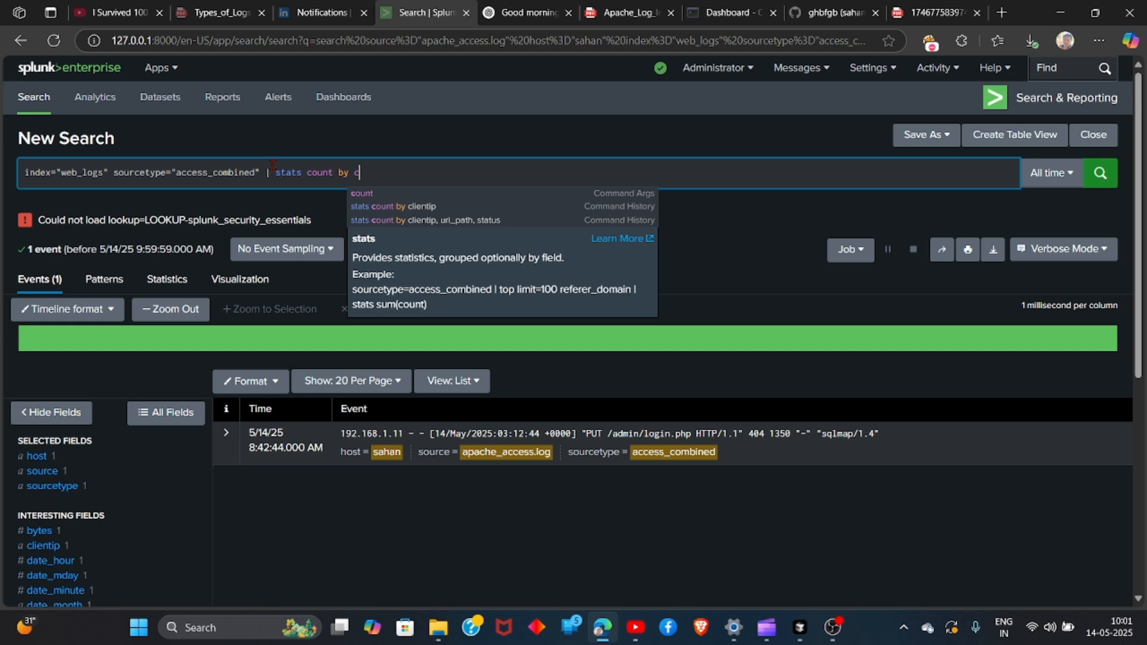
text(l)
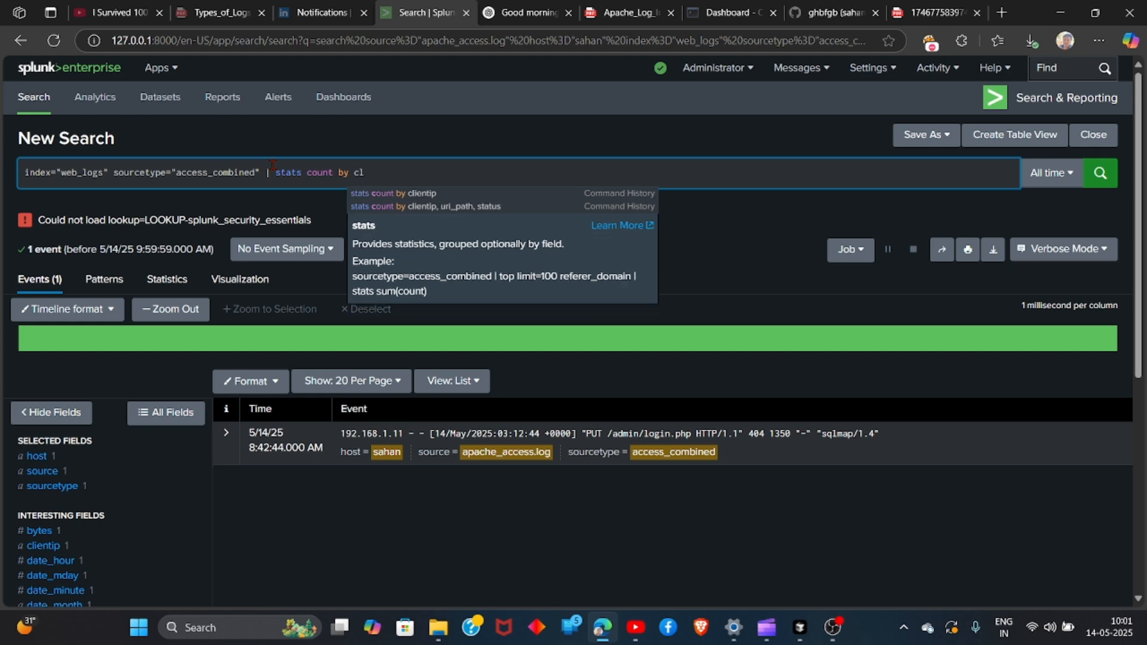
text(ientip , )
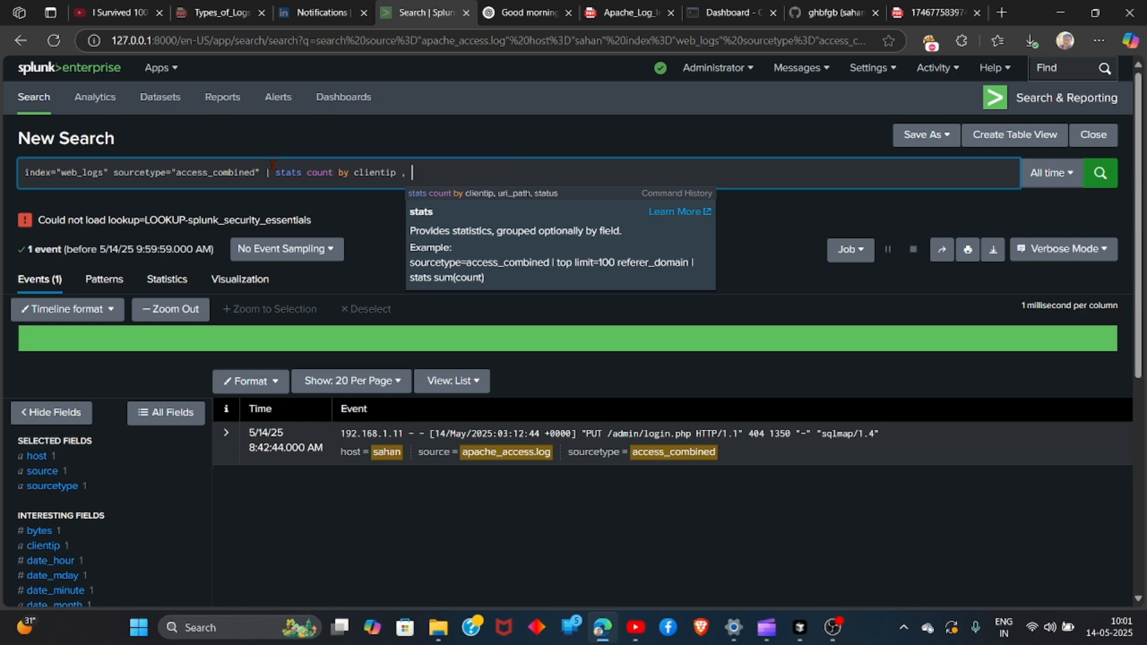
text(uri_path , status)
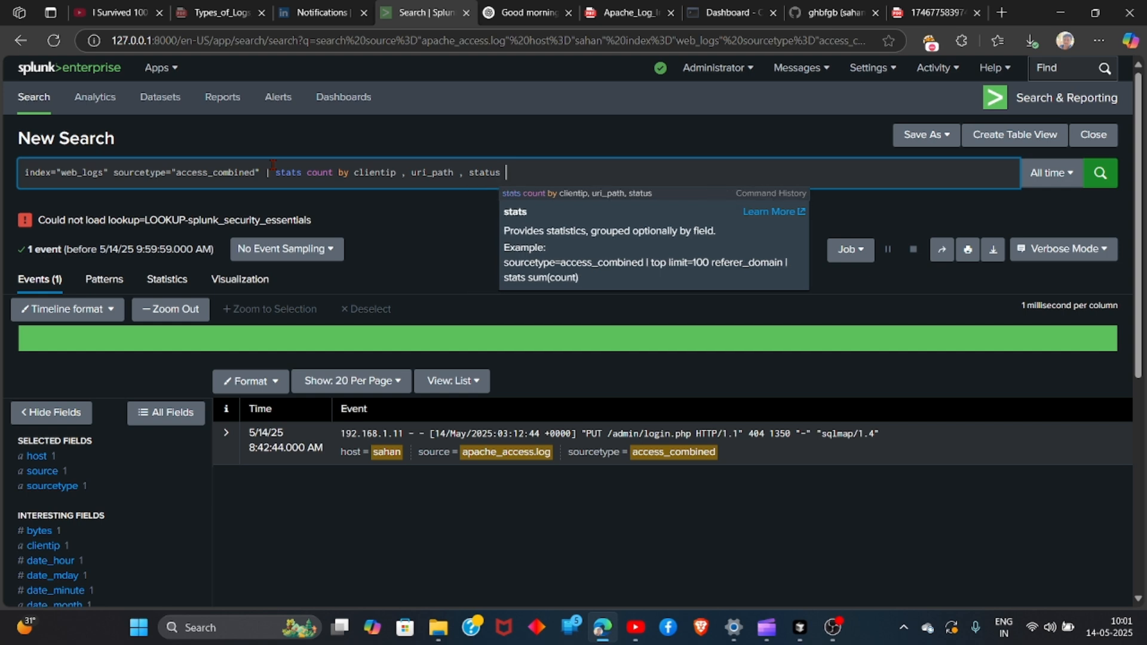
text( | )
text(w)
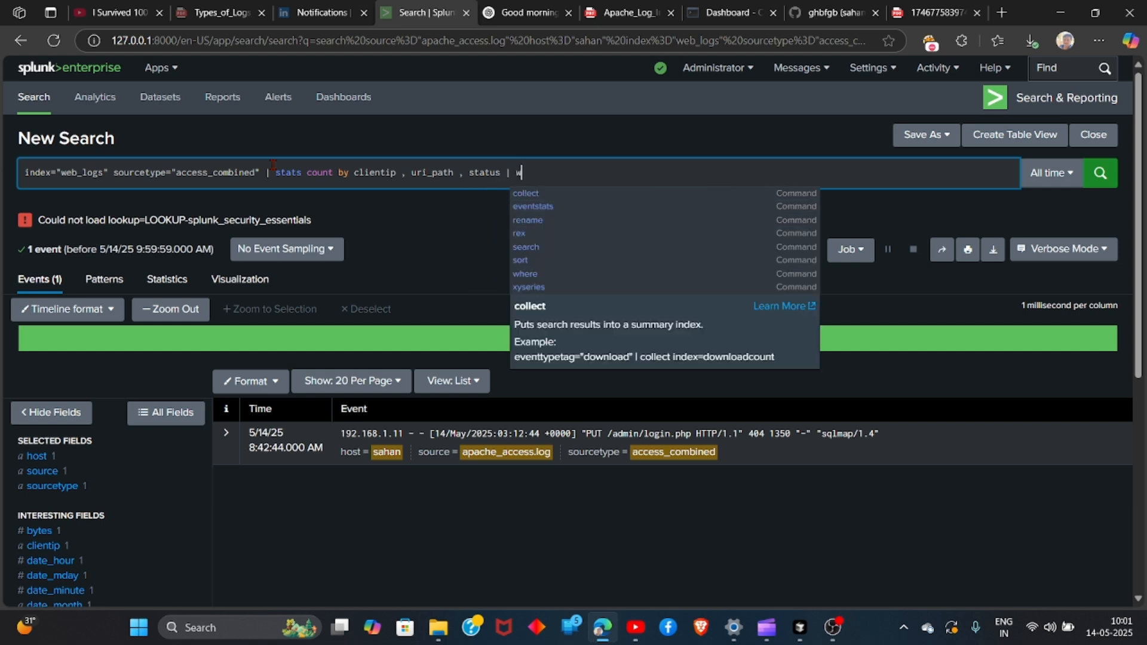
text(here status)
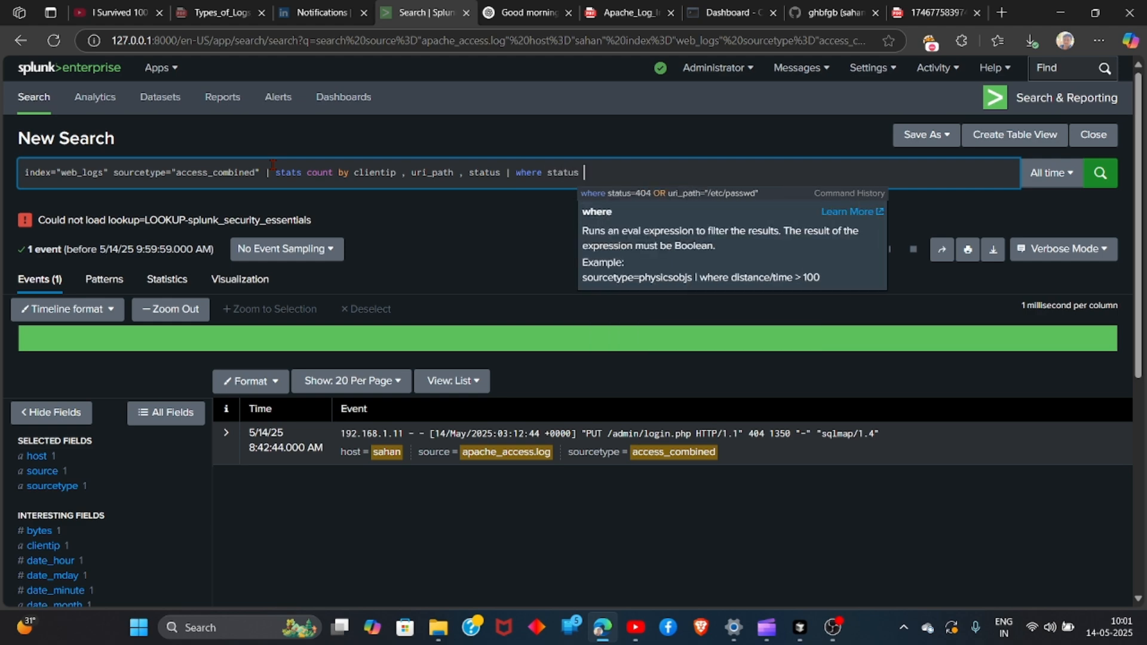
Add the condition where status=404 OR uri_path="/etc/passwd" to the query, run it and review the statistics table
key(BackSpace)
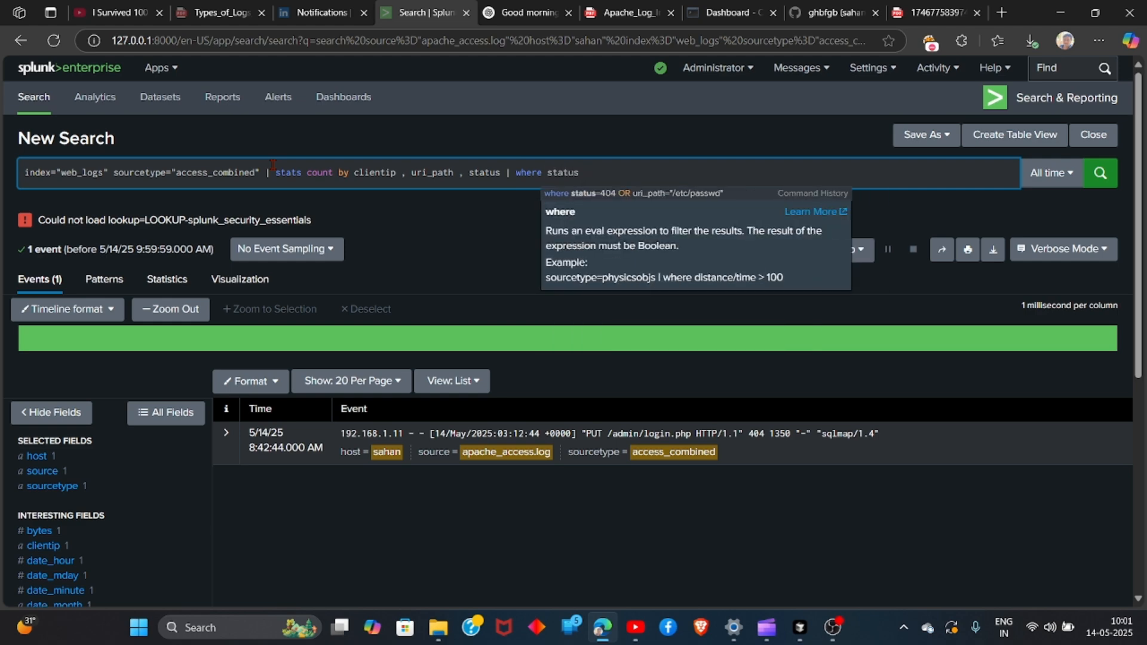
text(=404)
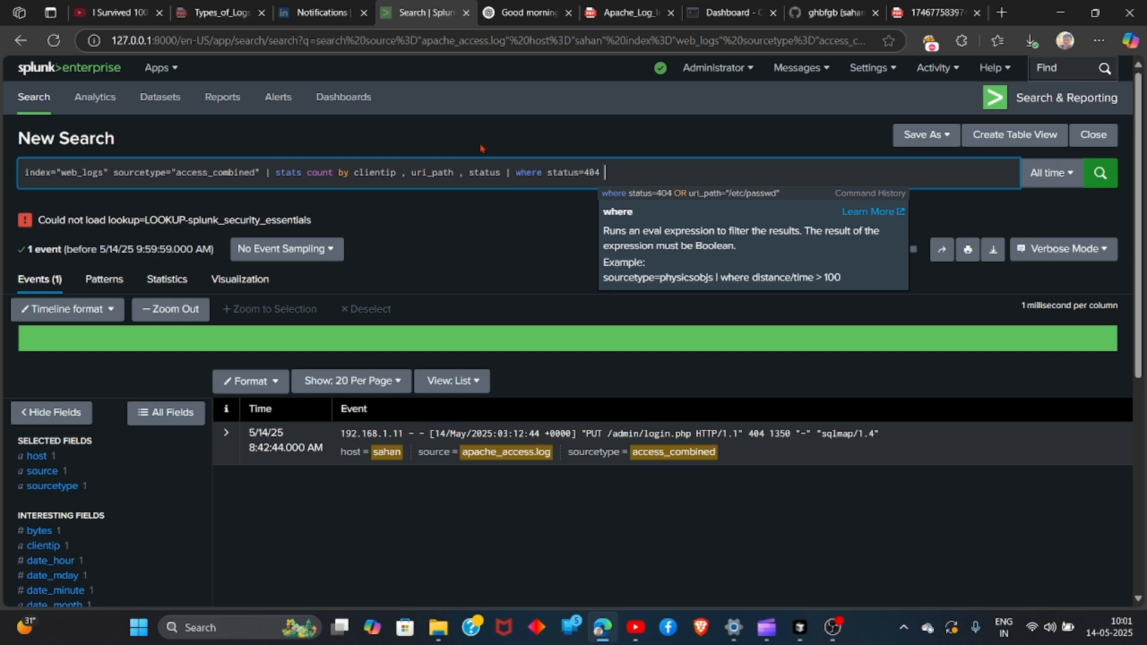
click(682, 194)
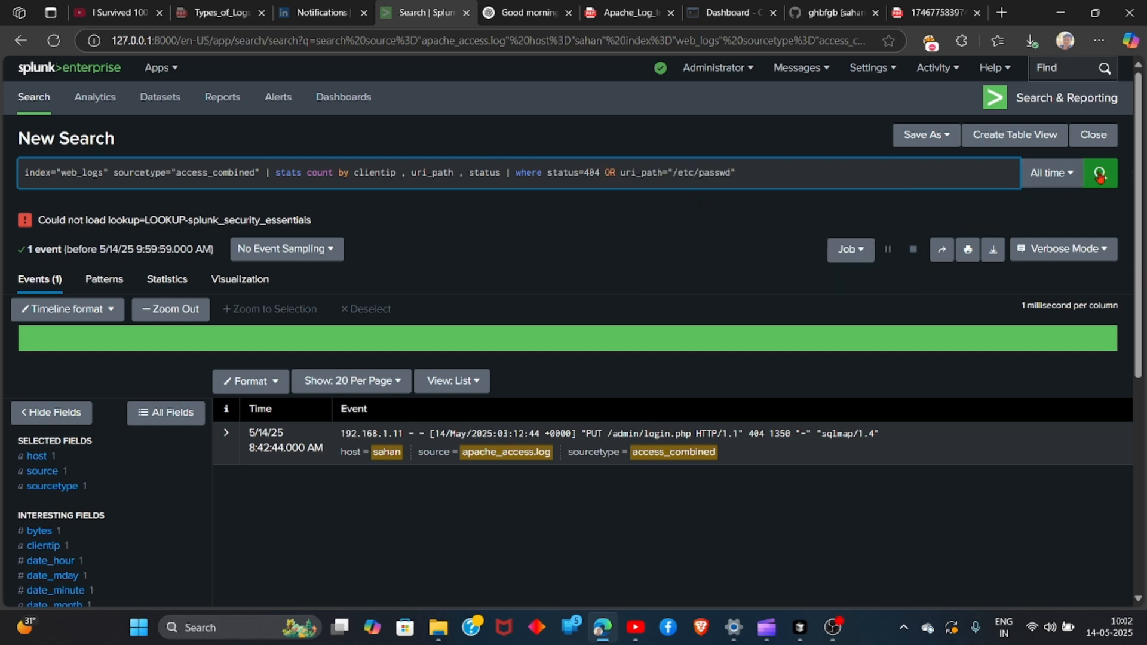
click(1100, 174)
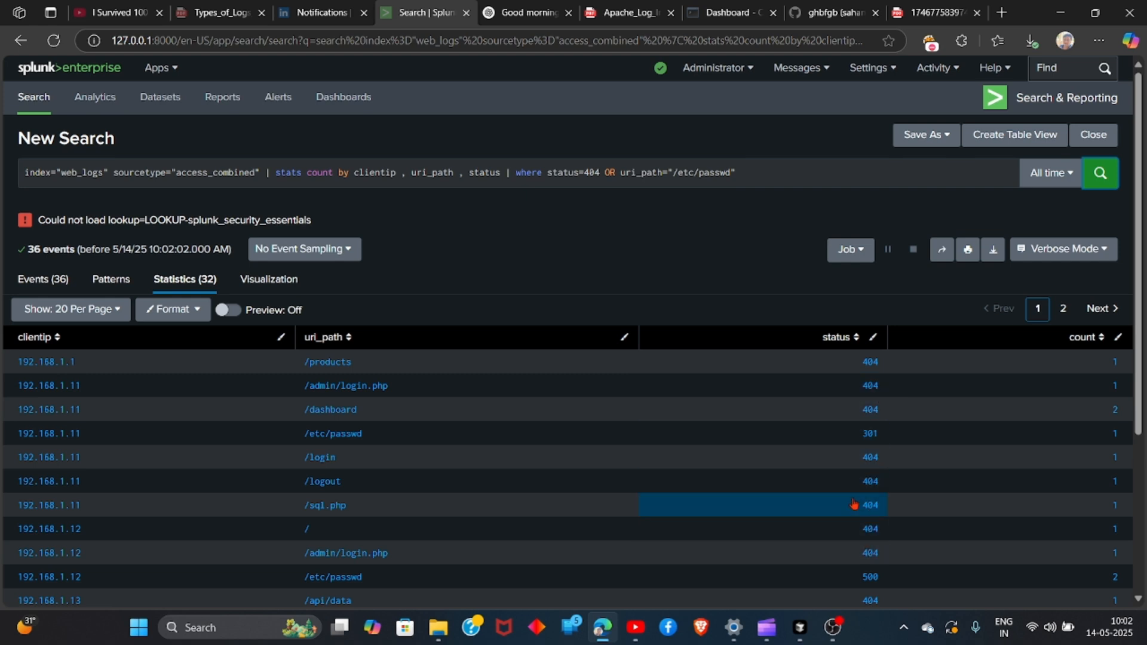
scroll(1015, 406, down, 4)
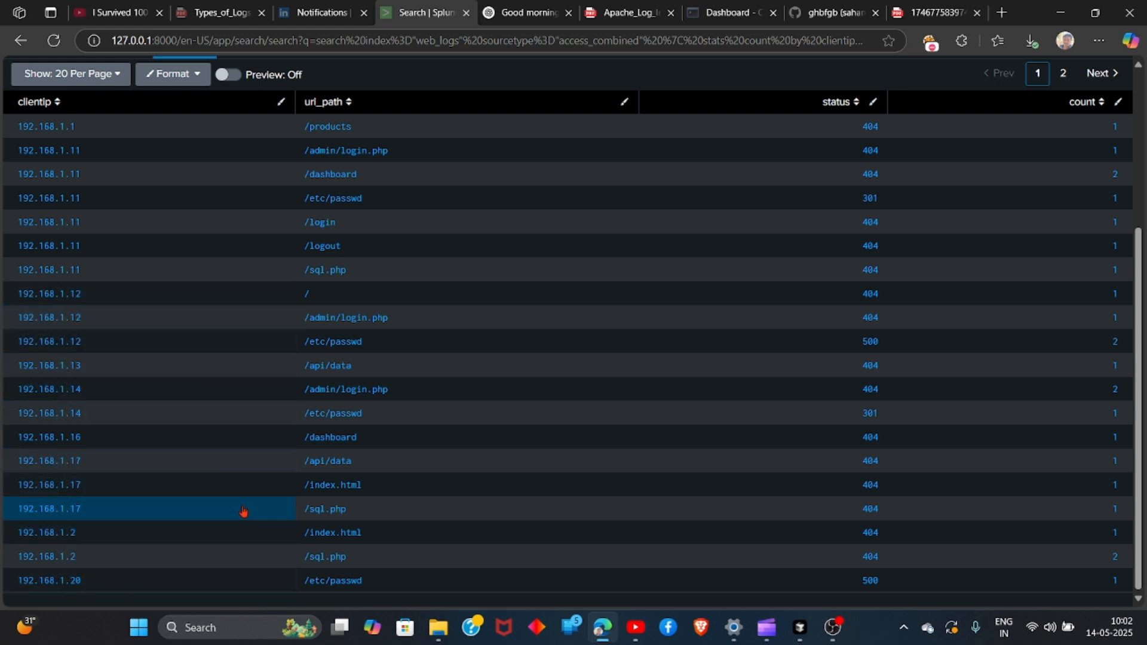
Review the rows of the statistics table and display the search results as a chart
scroll(239, 508, up, 4)
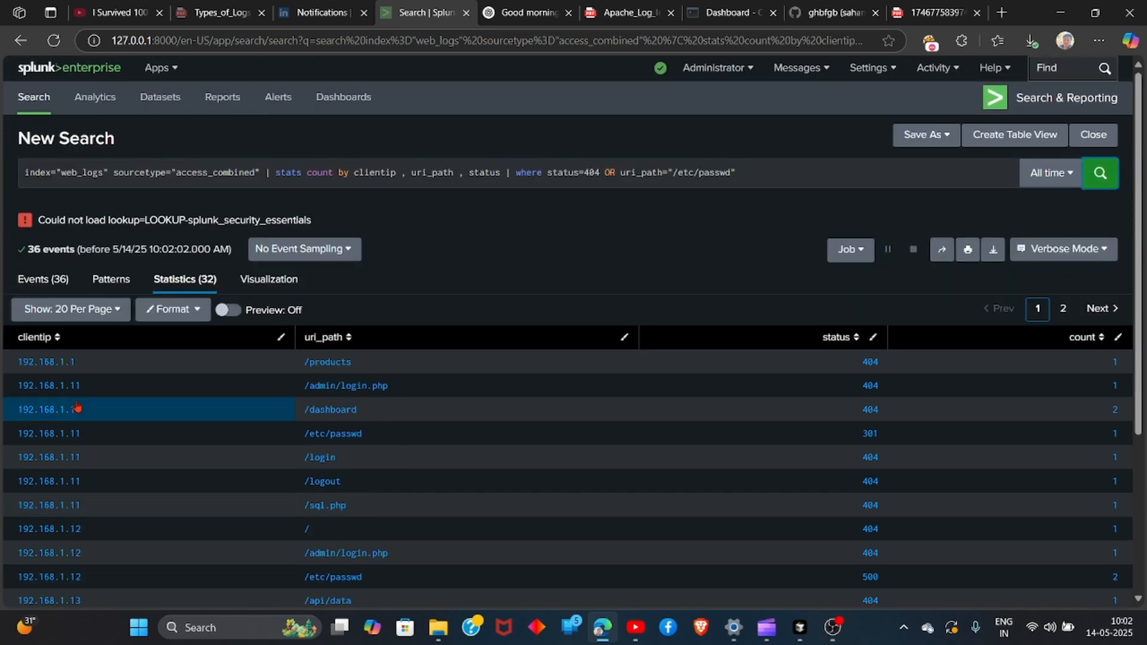
scroll(223, 361, down, 4)
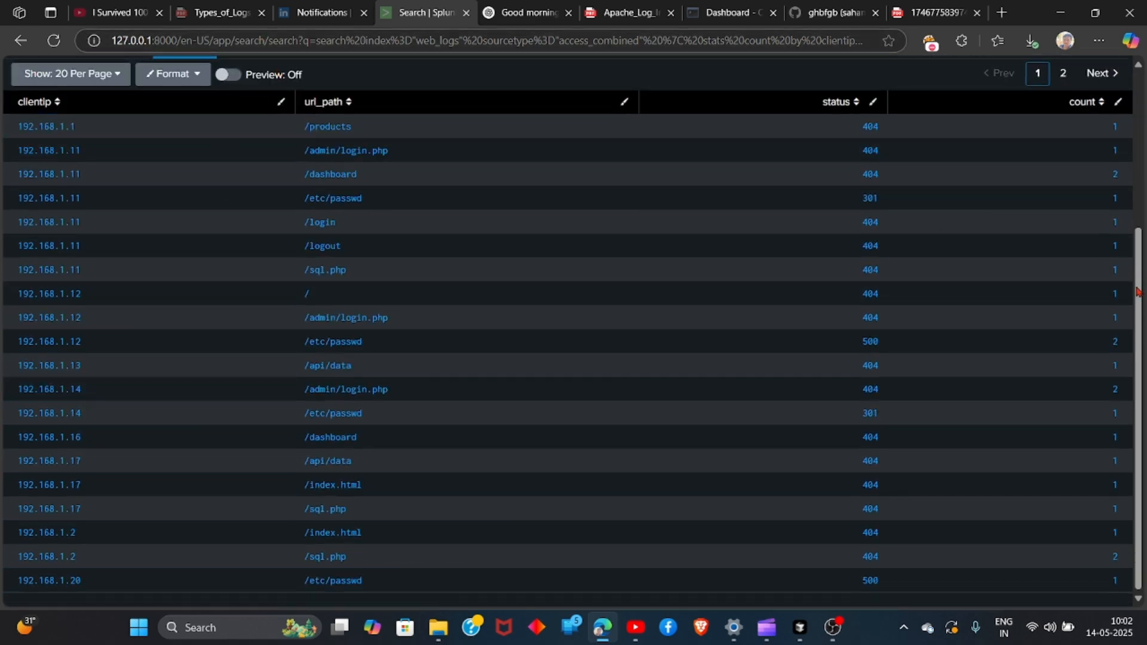
scroll(1114, 223, up, 2)
click(1114, 223)
click(288, 148)
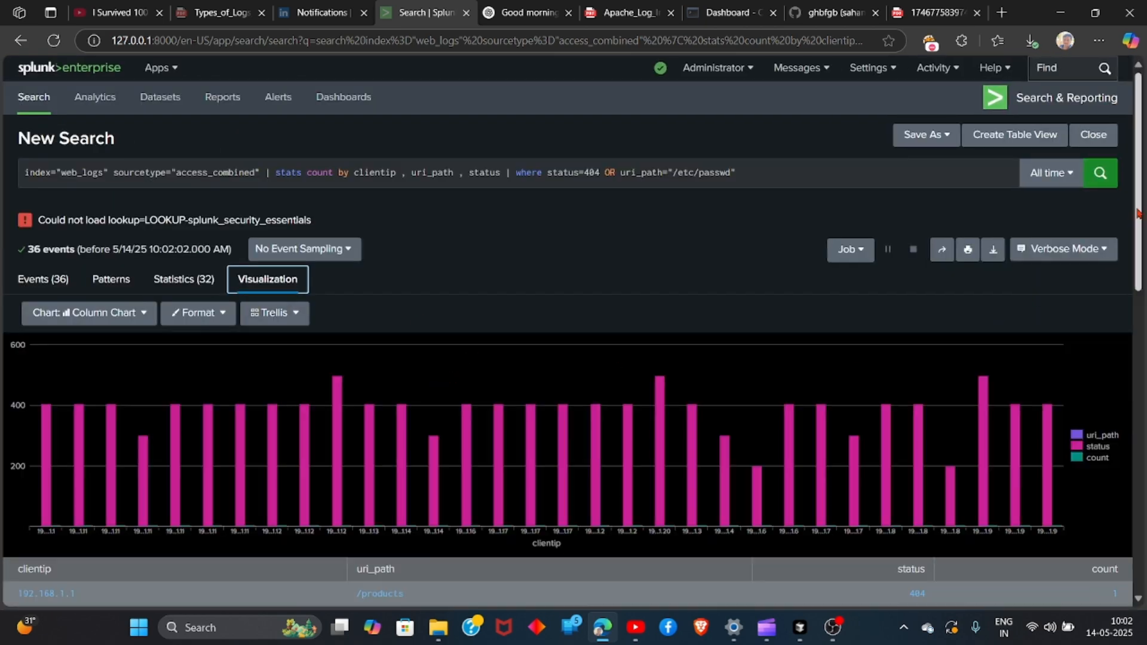
Look over the column chart with its data table and drill down into the uri_path series
scroll(1111, 257, down, 6)
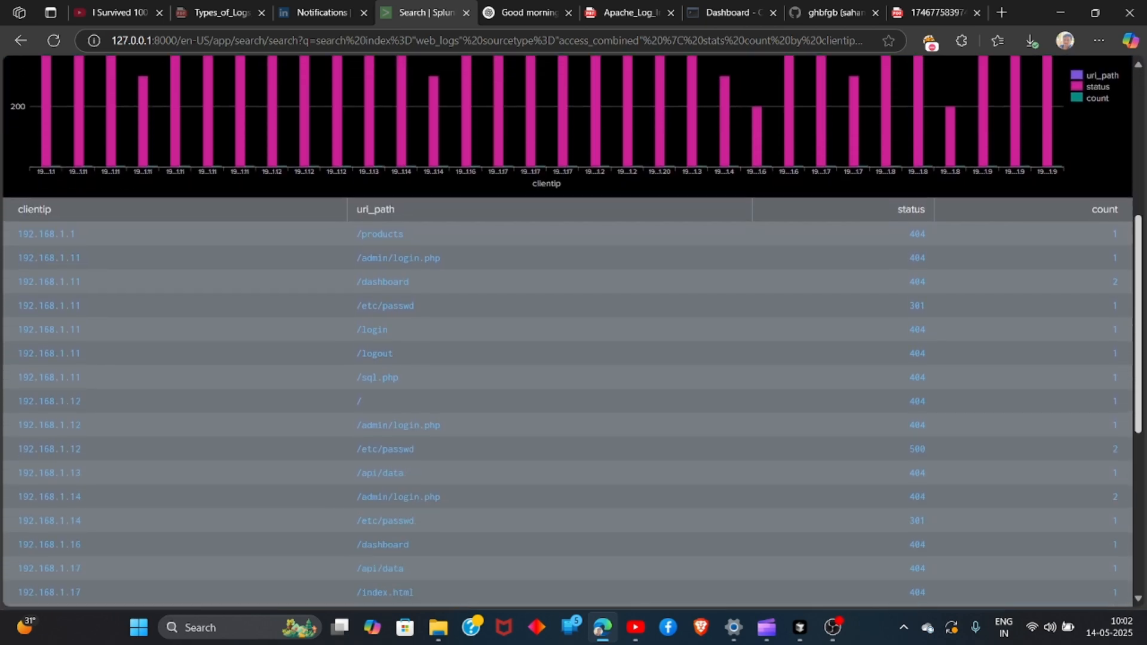
scroll(1140, 257, up, 4)
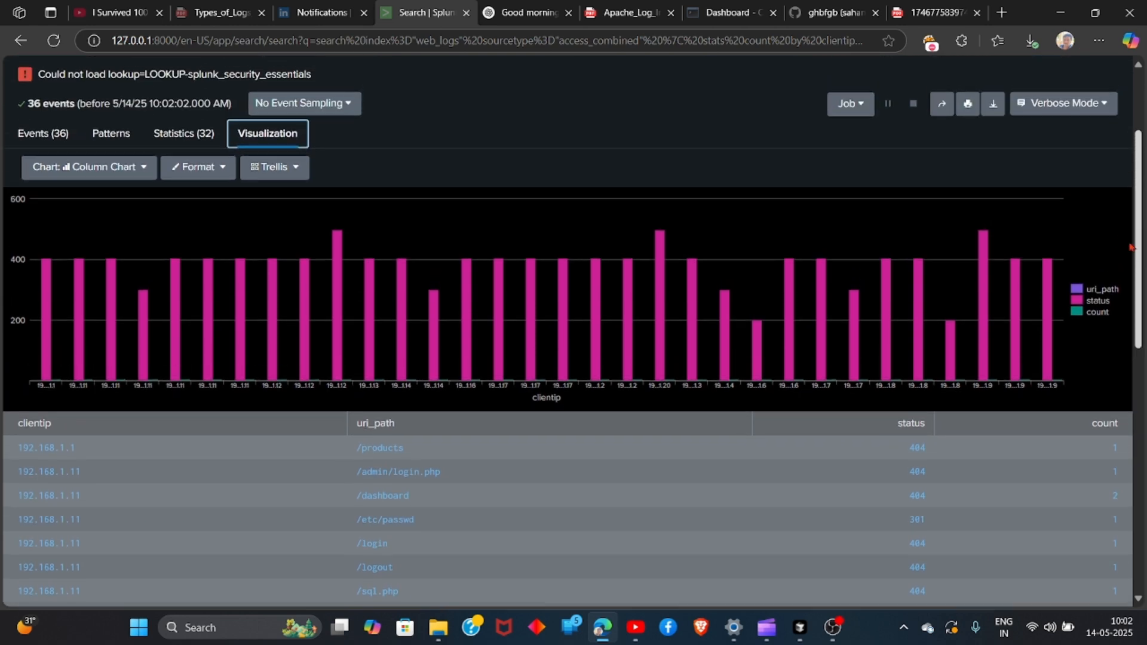
click(1081, 290)
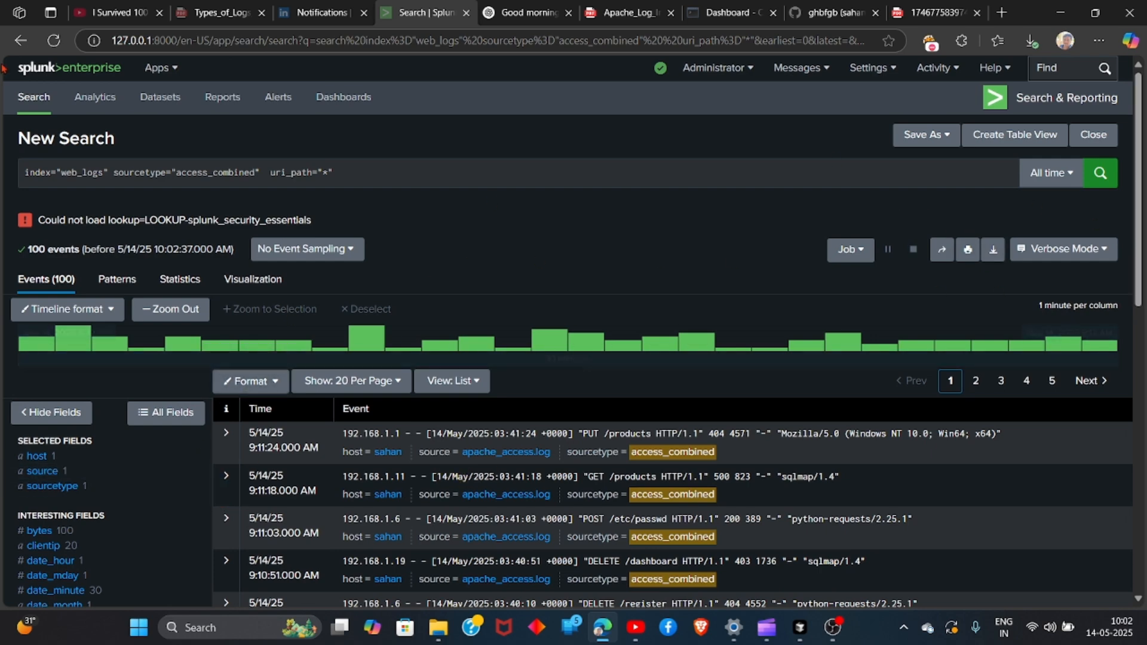
Replace the query with index="web_logs" sourcetype="access_combined" | stats count by clientip , uri_path , status | where status=404 OR uri_path="/etc/passwd" and run it
triple_click(754, 181)
text(w)
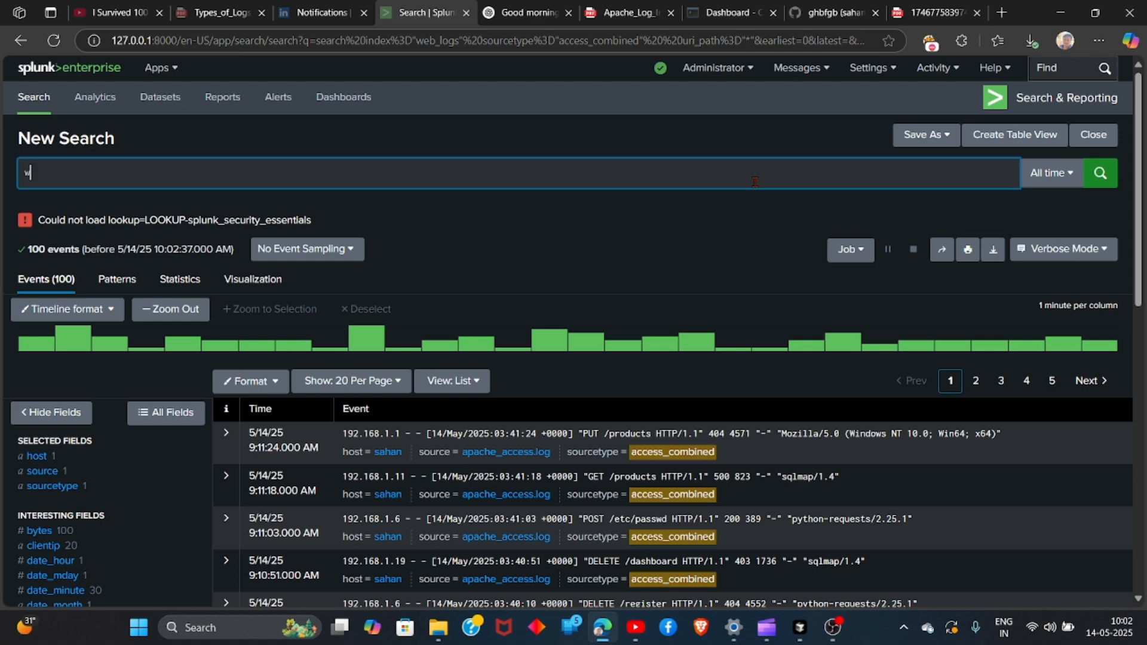
key(BackSpace)
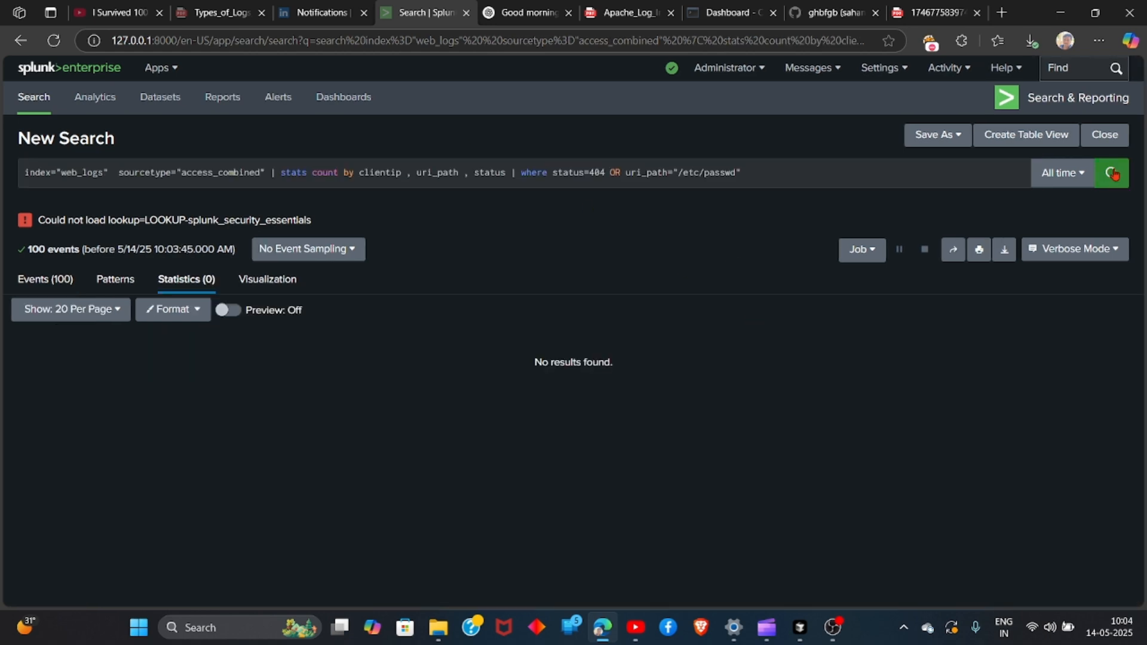
click(1111, 173)
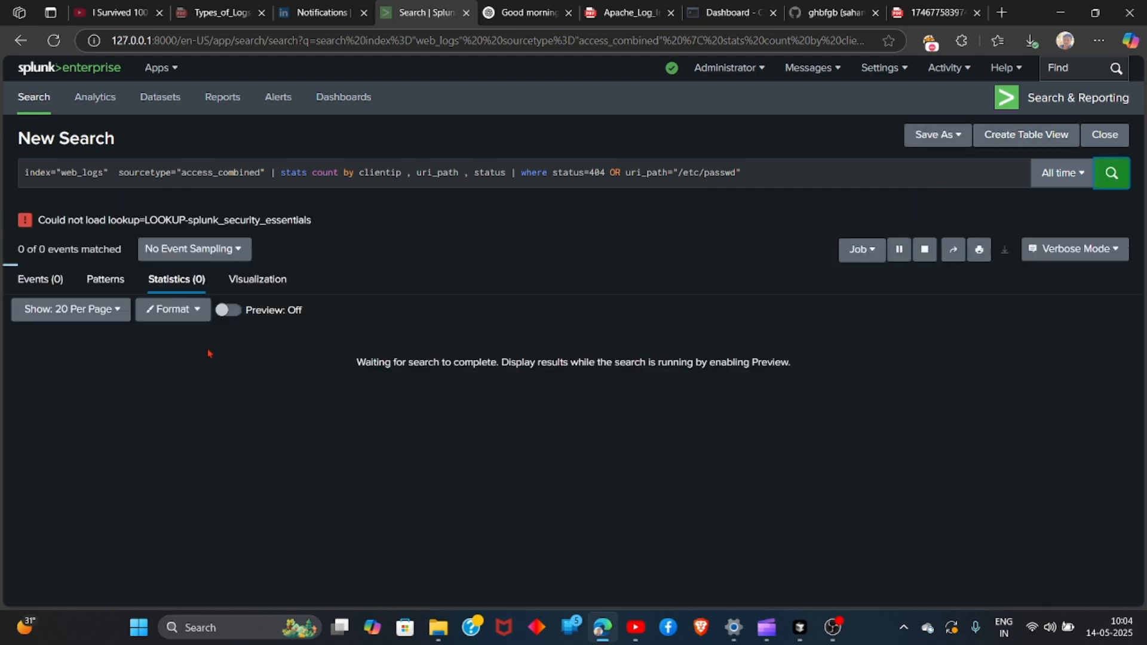
scroll(81, 259, down, 4)
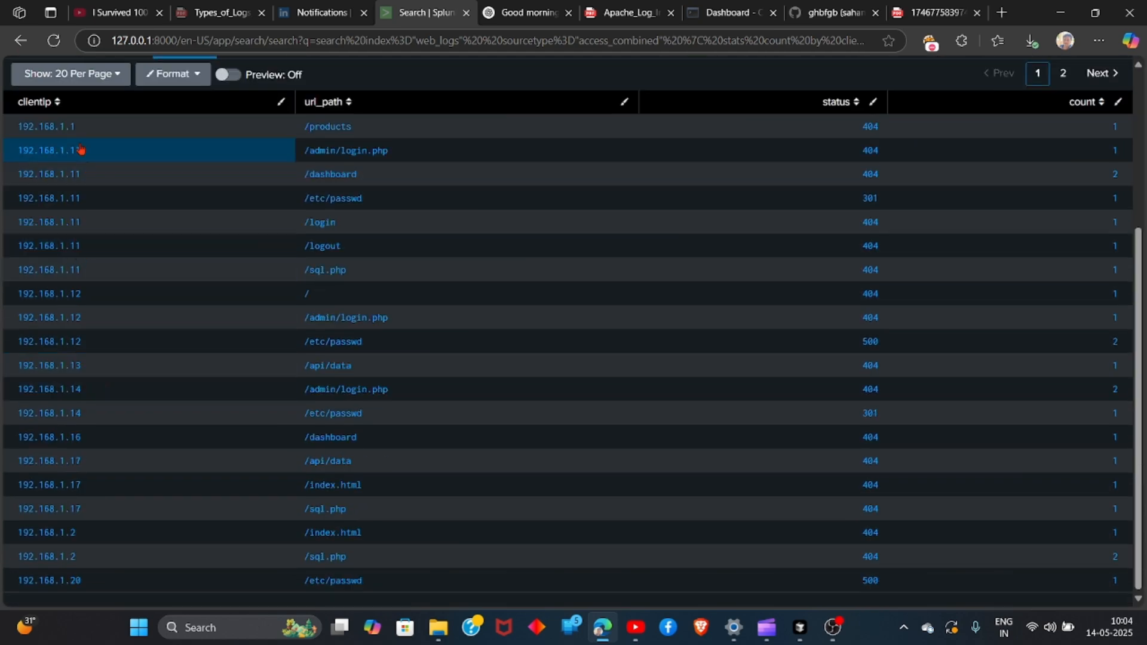
scroll(811, 321, up, 4)
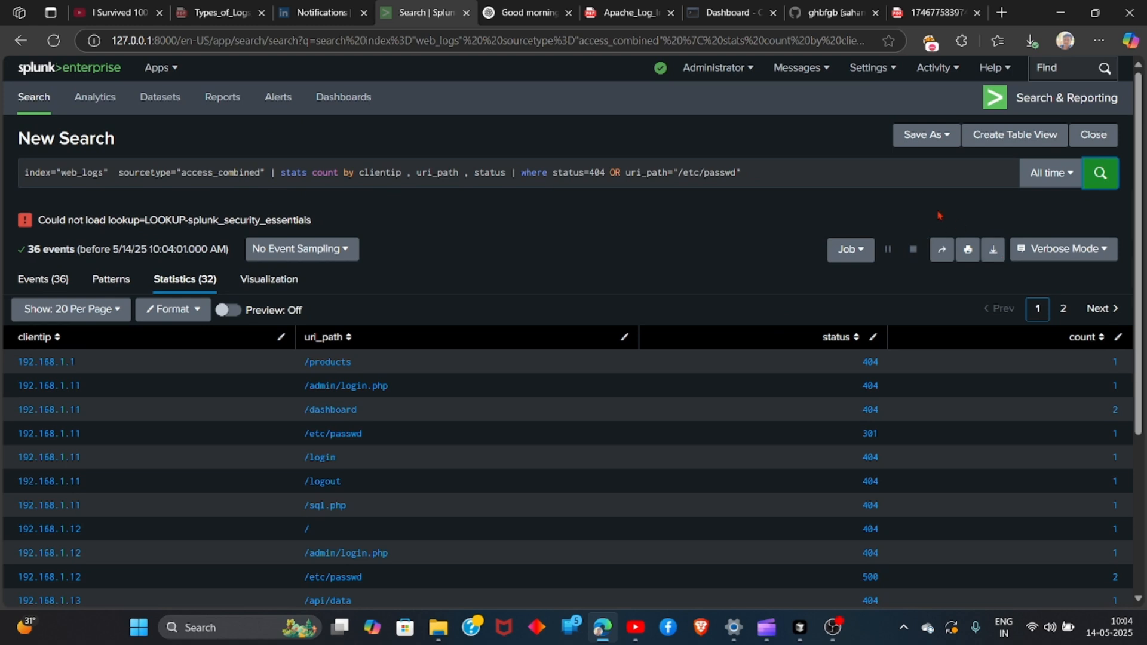
Start saving the search as an alert and title it "path traversal"
click(928, 137)
click(890, 192)
click(600, 185)
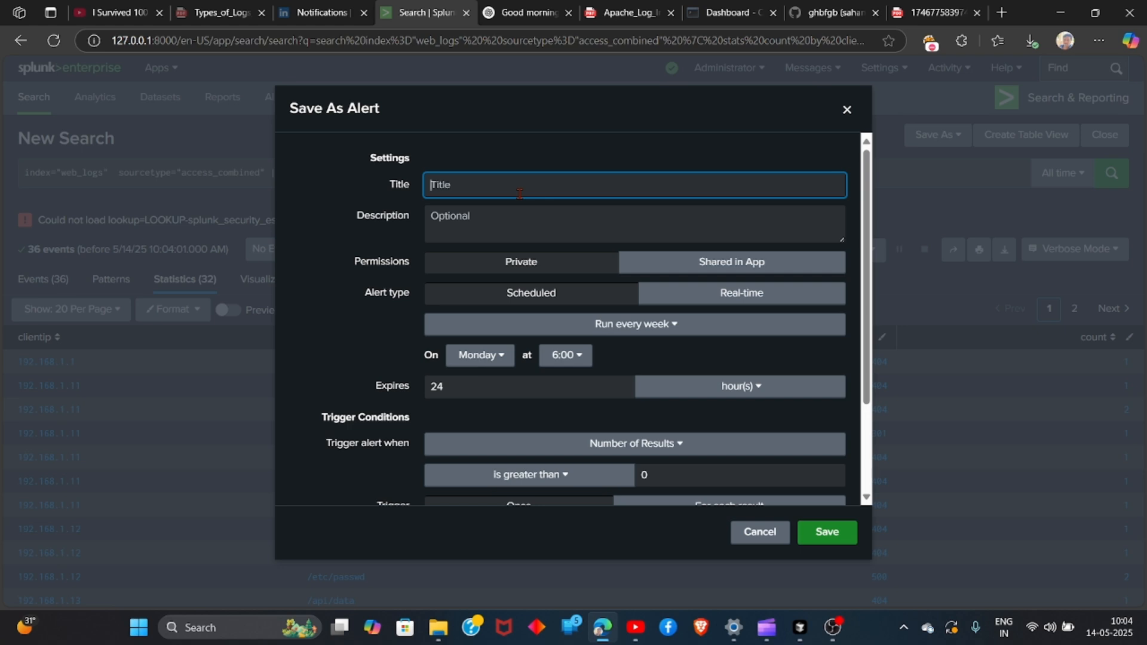
text(al)
key(BackSpace)
key(BackSpace)
text(path traversal)
Schedule the alert to run every hour at 15 minutes past the hour
click(630, 329)
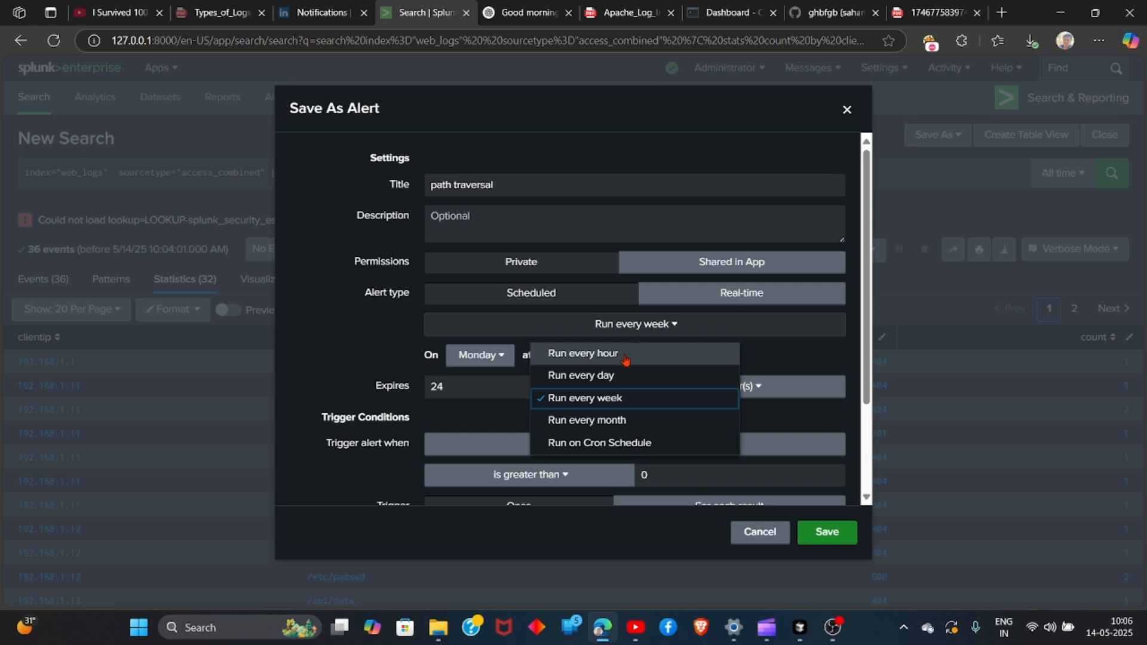
click(624, 357)
click(463, 361)
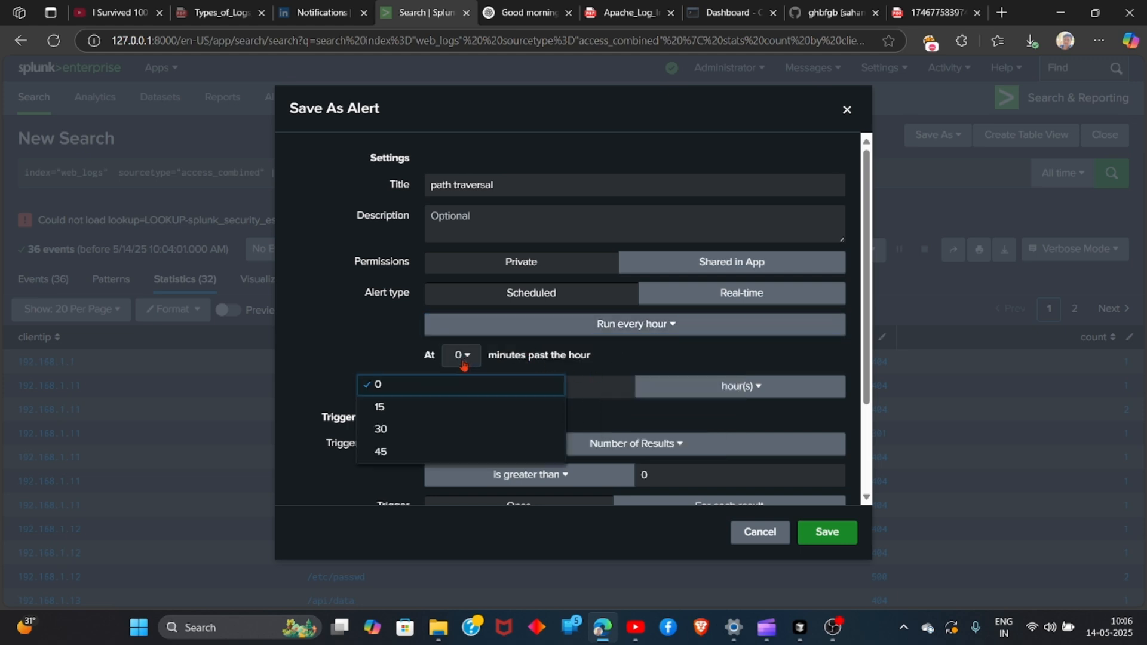
click(431, 408)
scroll(507, 406, down, 2)
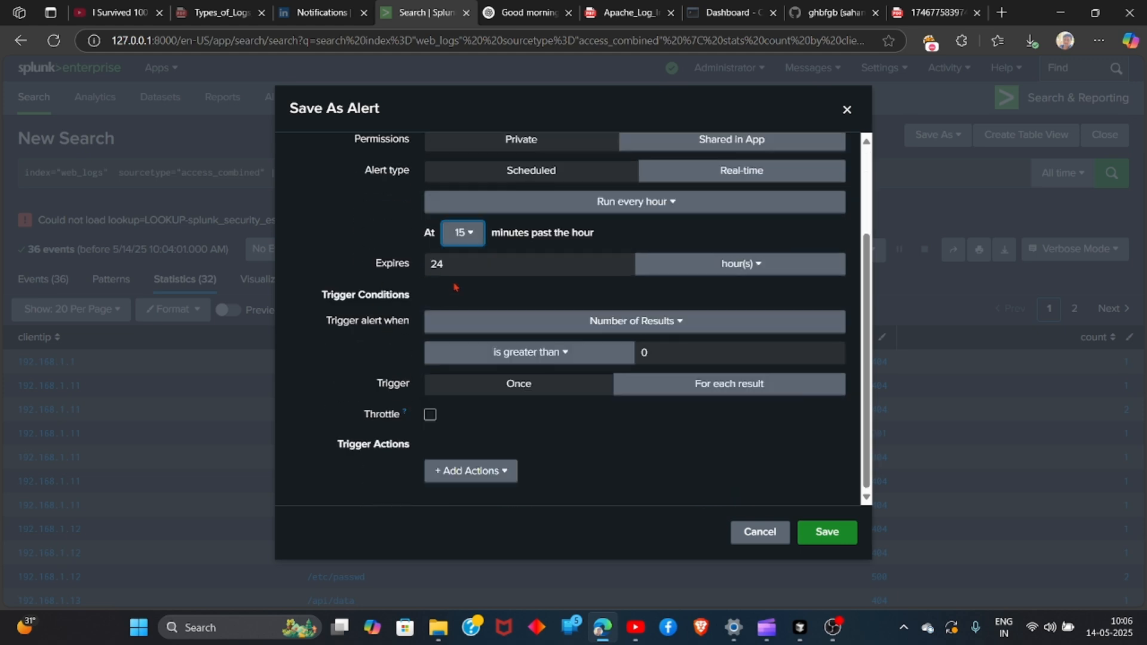
Set the alert's trigger to a custom condition of >7
click(540, 329)
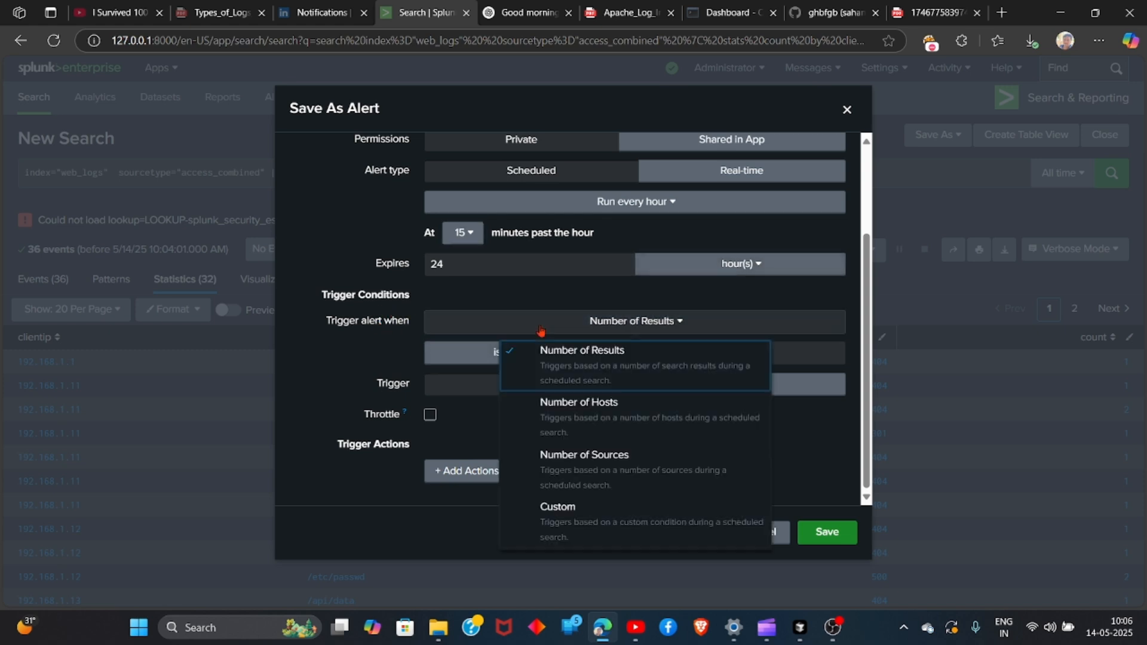
click(574, 518)
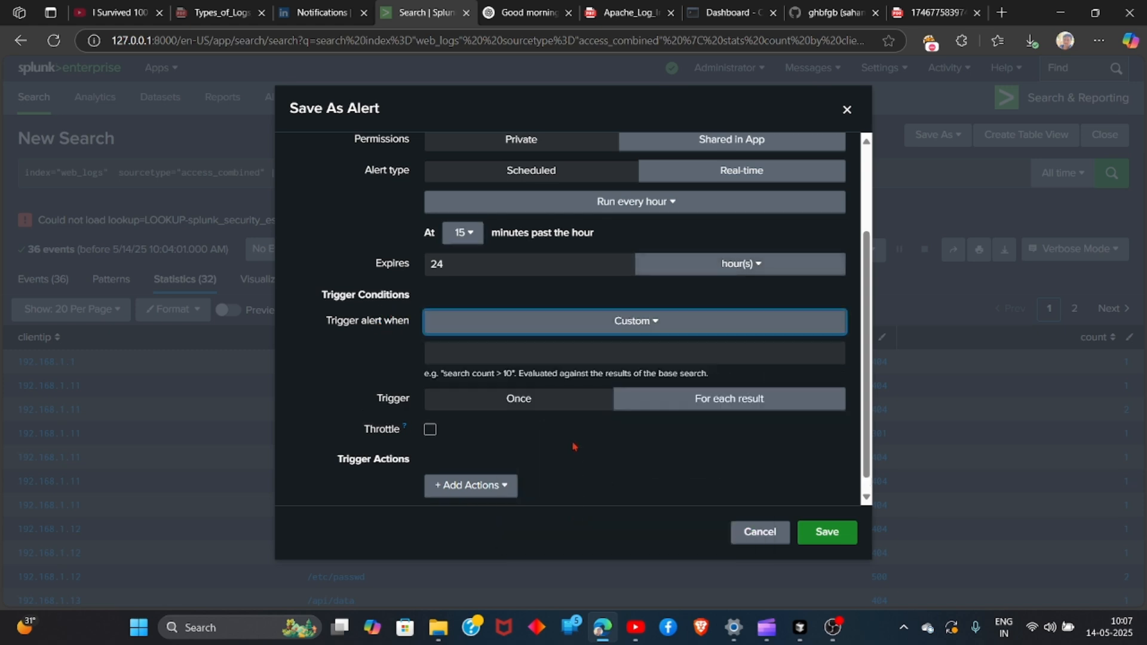
click(541, 354)
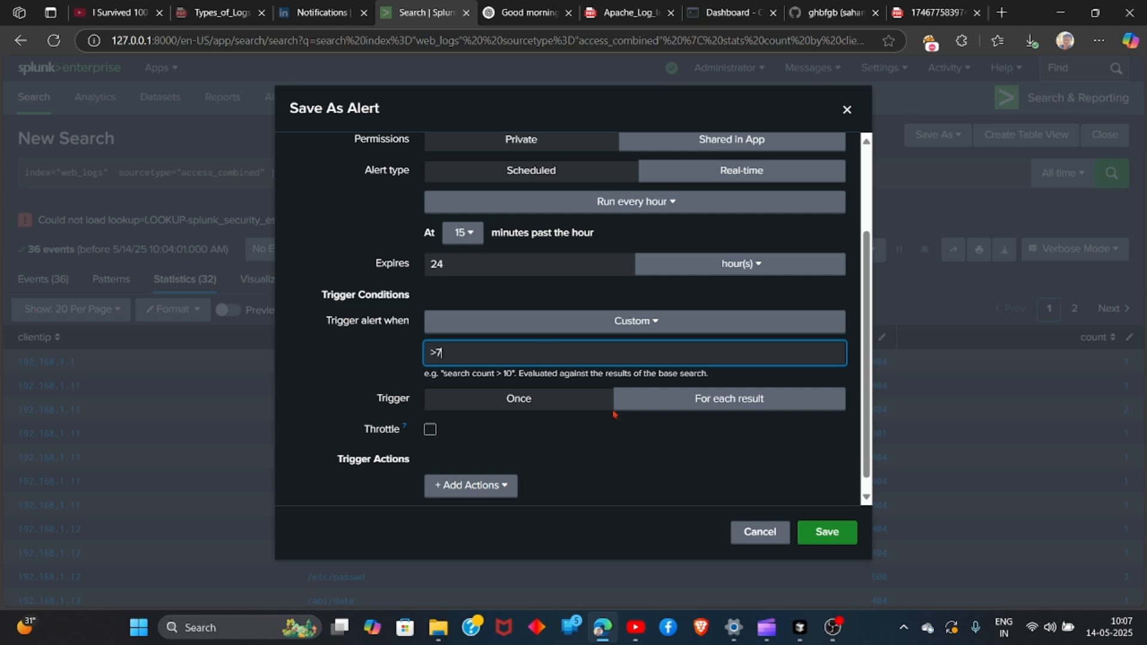
Add a Send email trigger action with its default settings and try to save the alert
scroll(758, 343, down, 1)
click(463, 478)
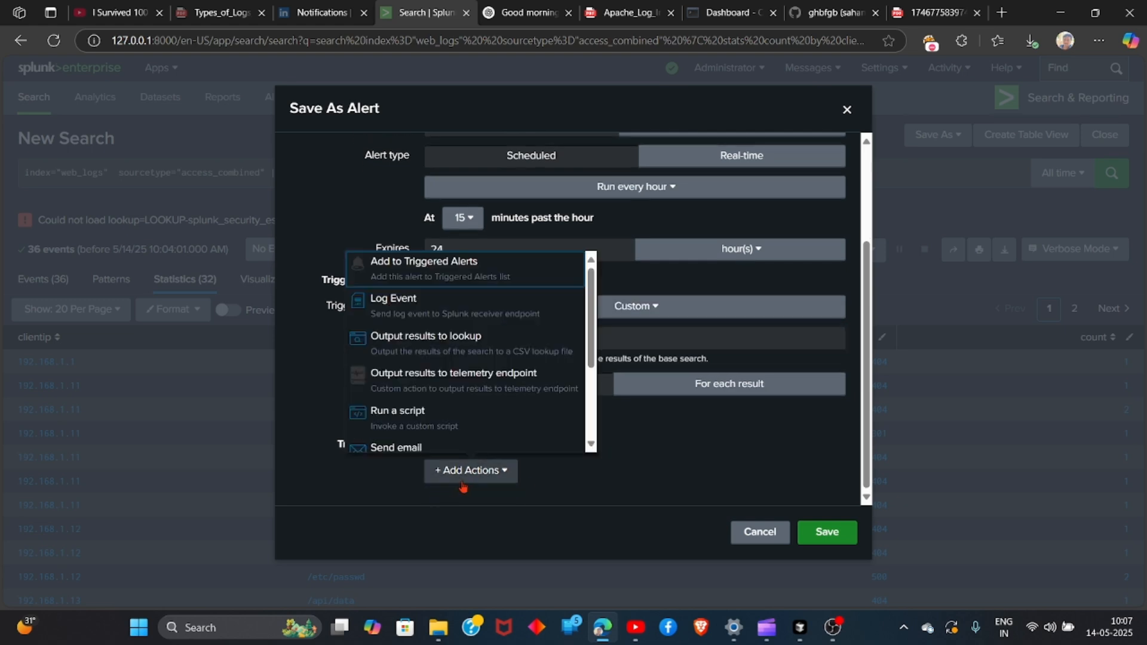
click(396, 448)
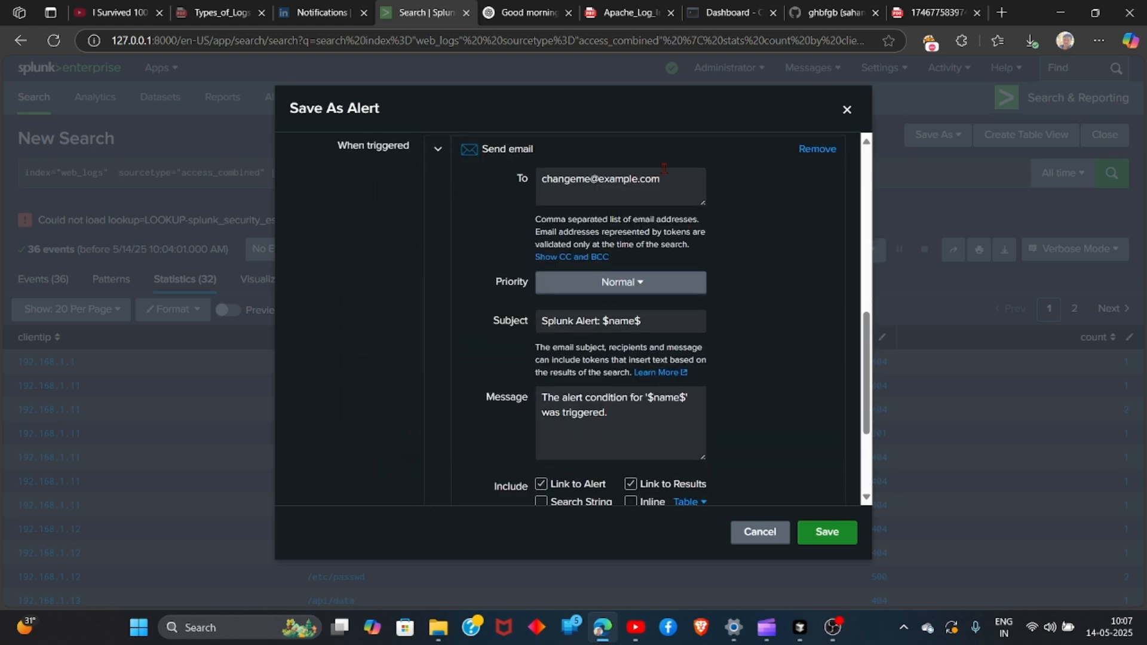
click(828, 531)
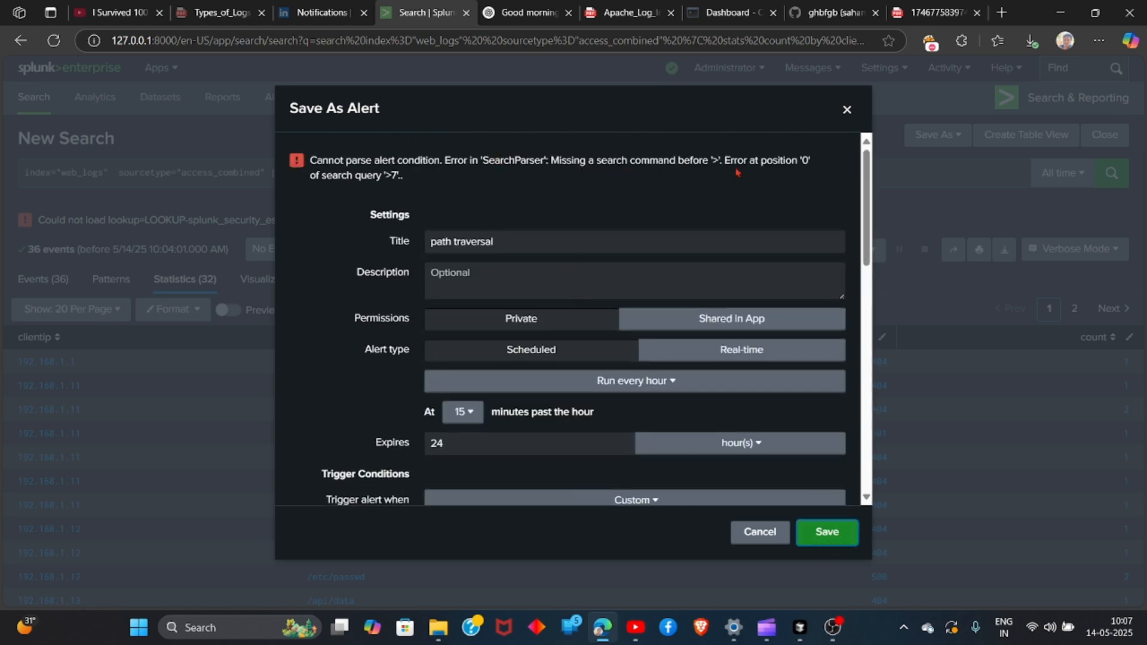
Set the alert to trigger for each result
scroll(586, 295, down, 6)
scroll(594, 253, up, 6)
drag(862, 245, 869, 349)
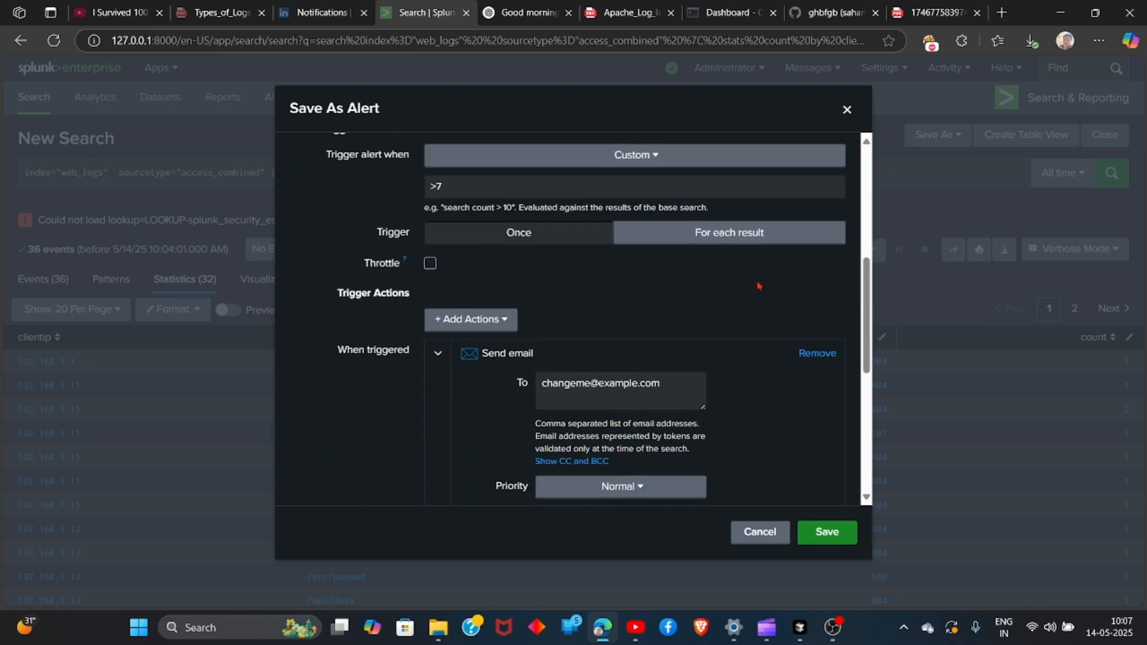
click(597, 238)
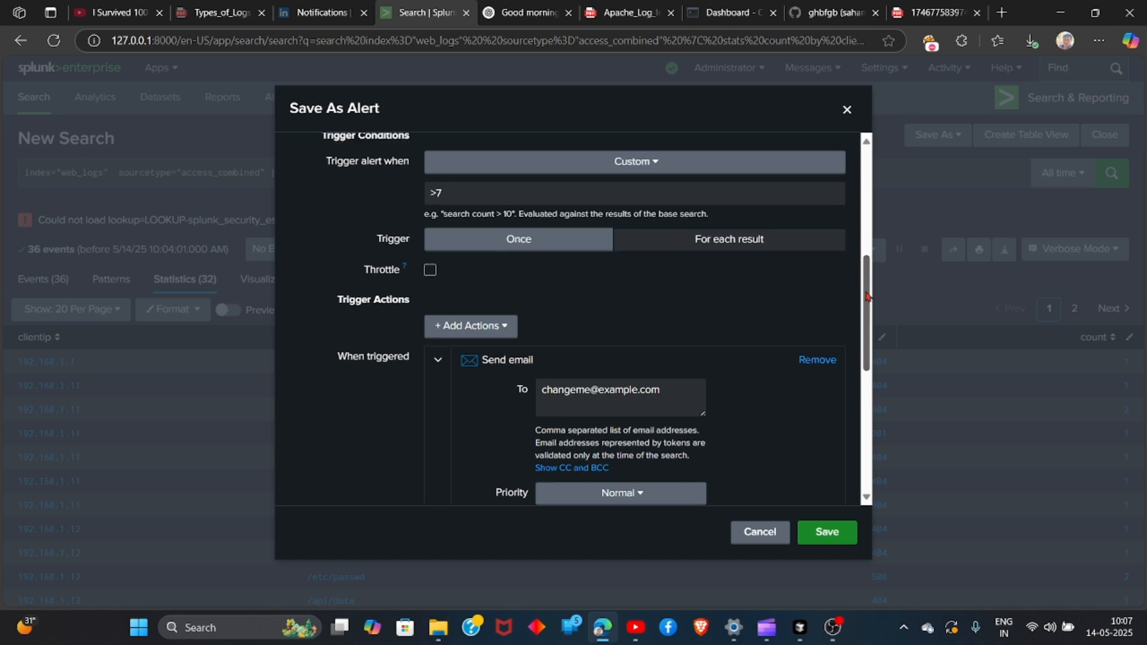
scroll(651, 267, up, 1)
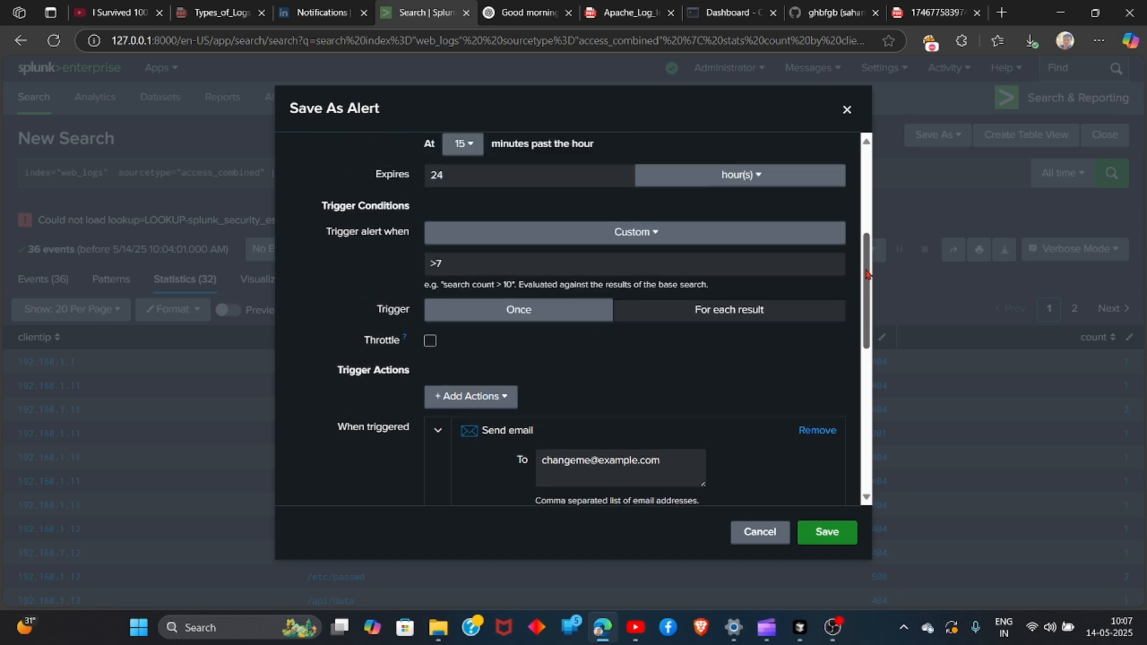
click(655, 233)
click(655, 233)
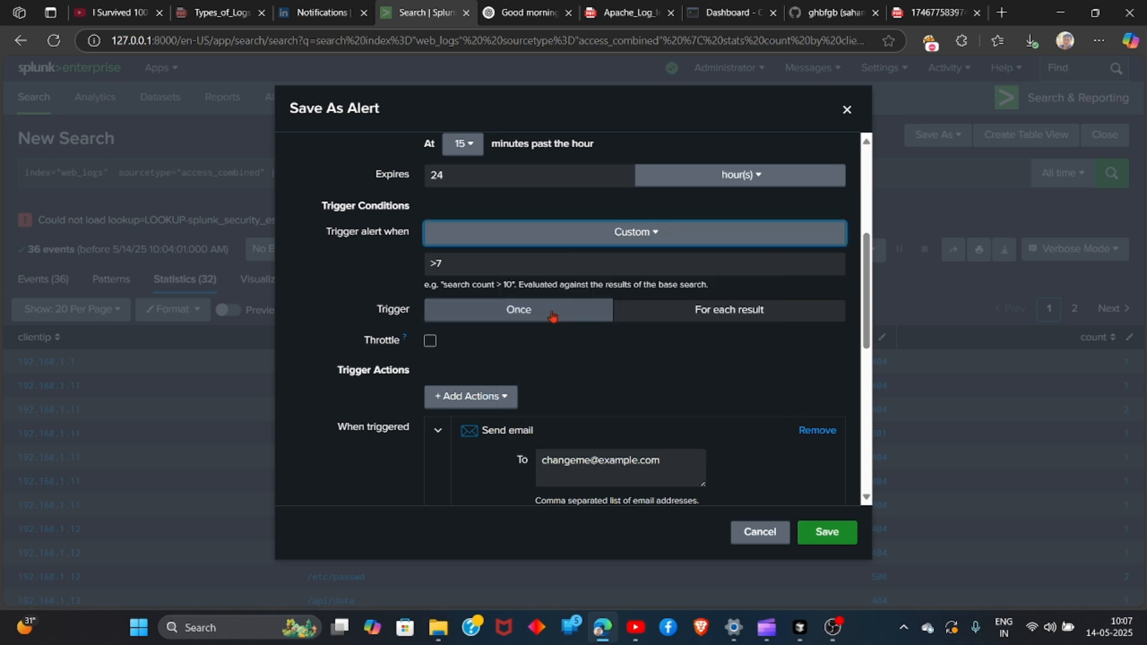
click(429, 342)
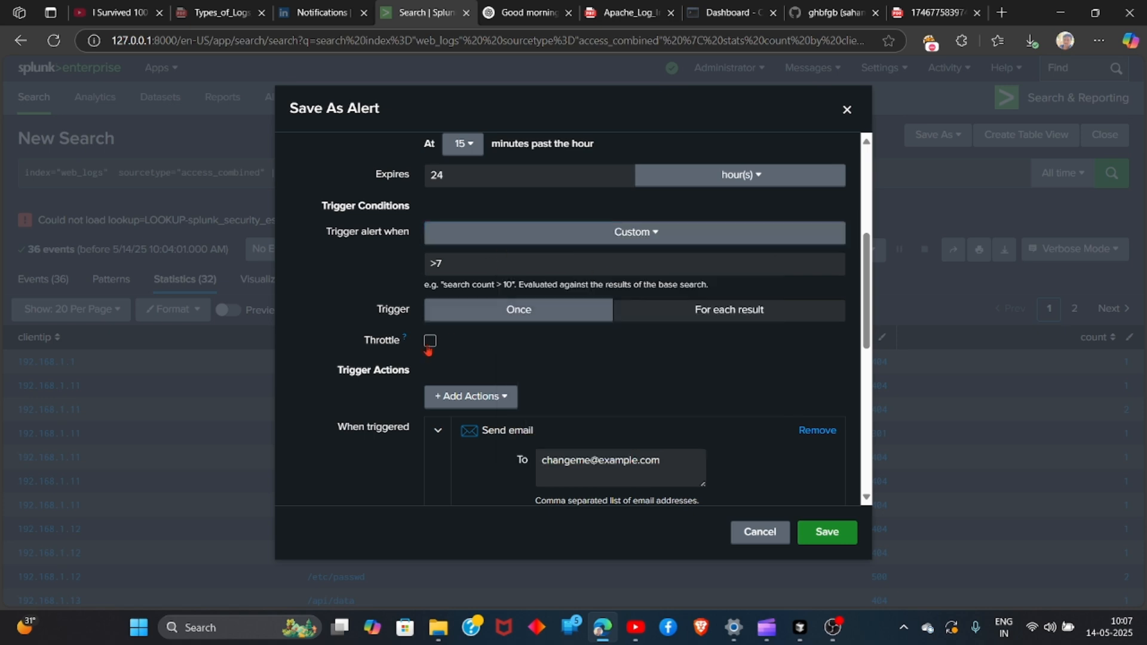
click(429, 341)
Switch the alert's trigger condition to Number of Results, then save the alert and view it
click(655, 232)
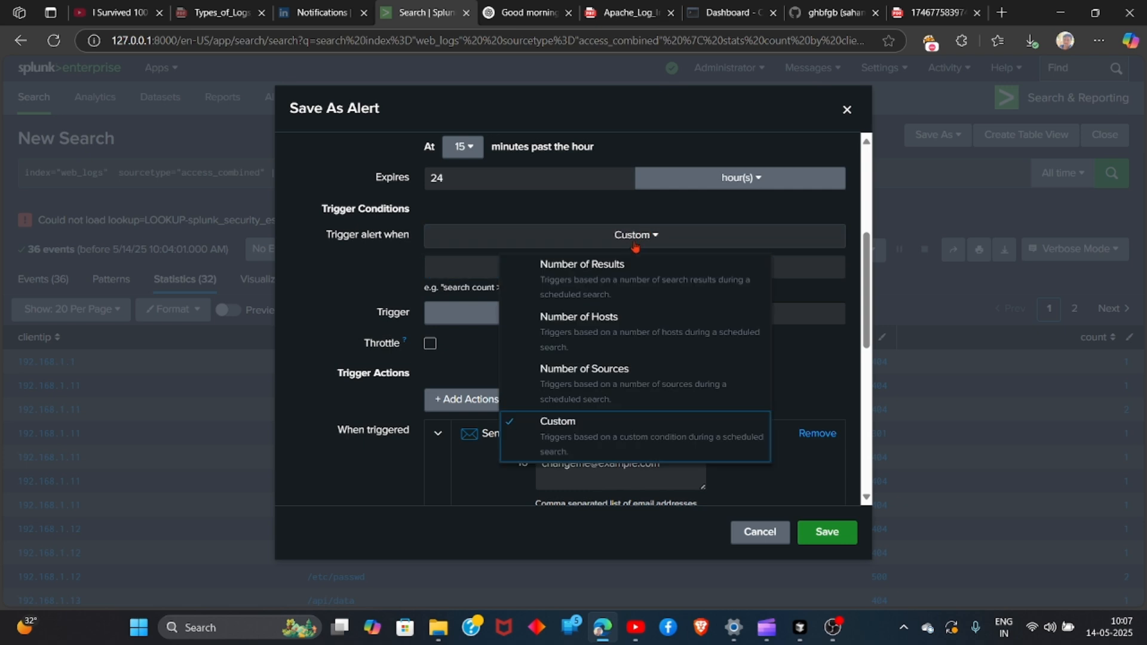
click(591, 265)
click(820, 532)
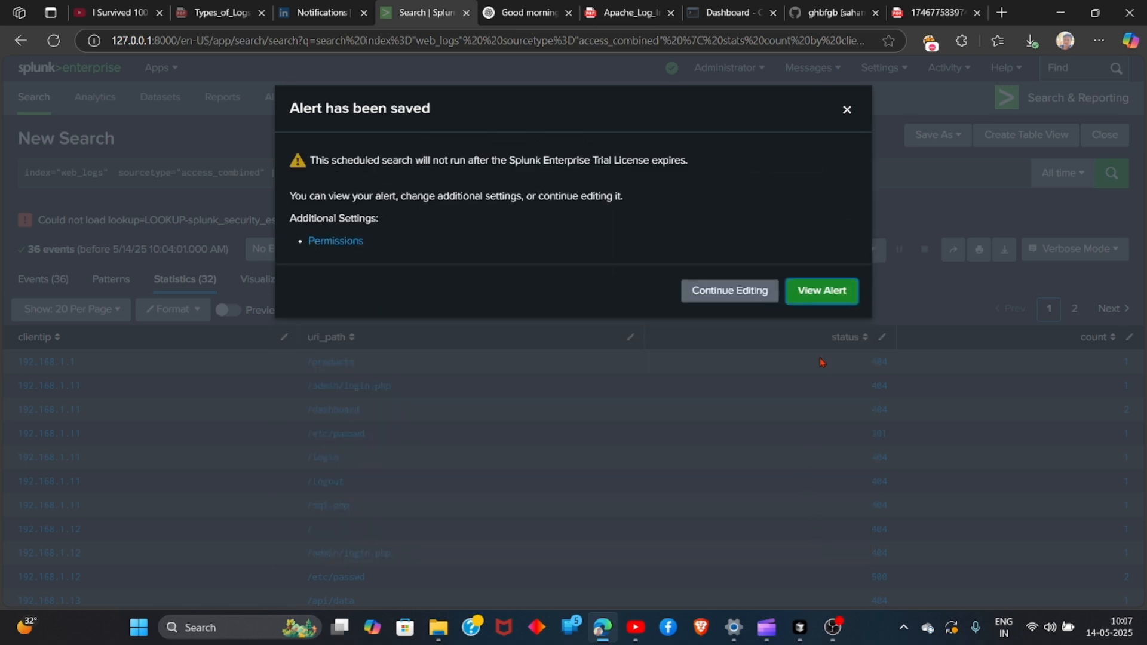
click(824, 293)
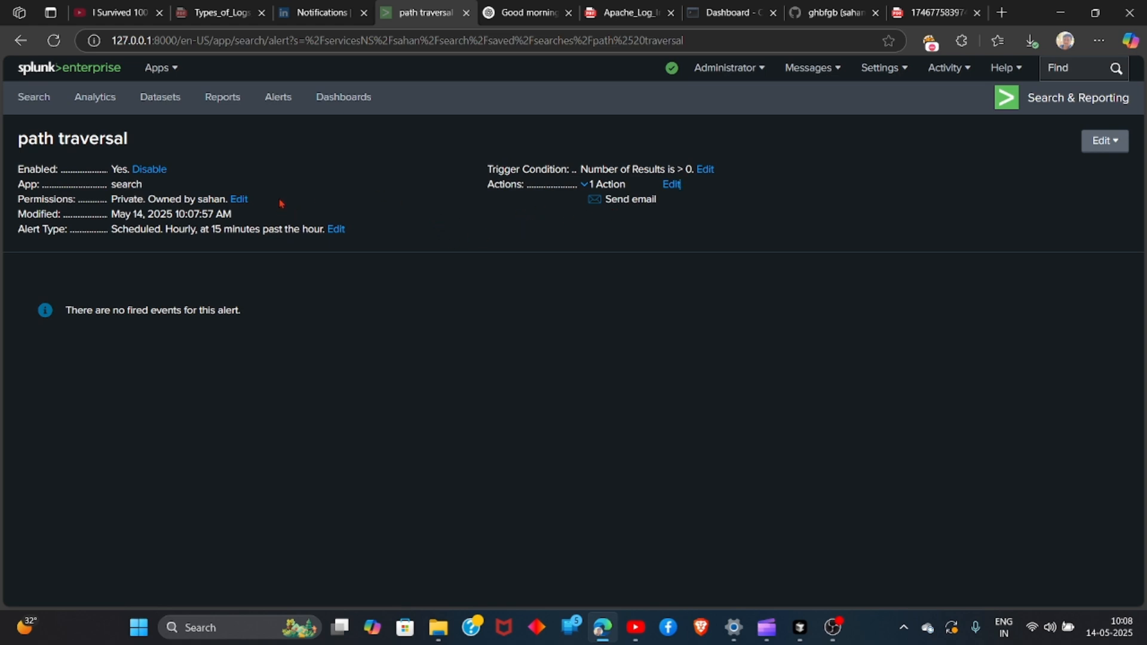
click(832, 628)
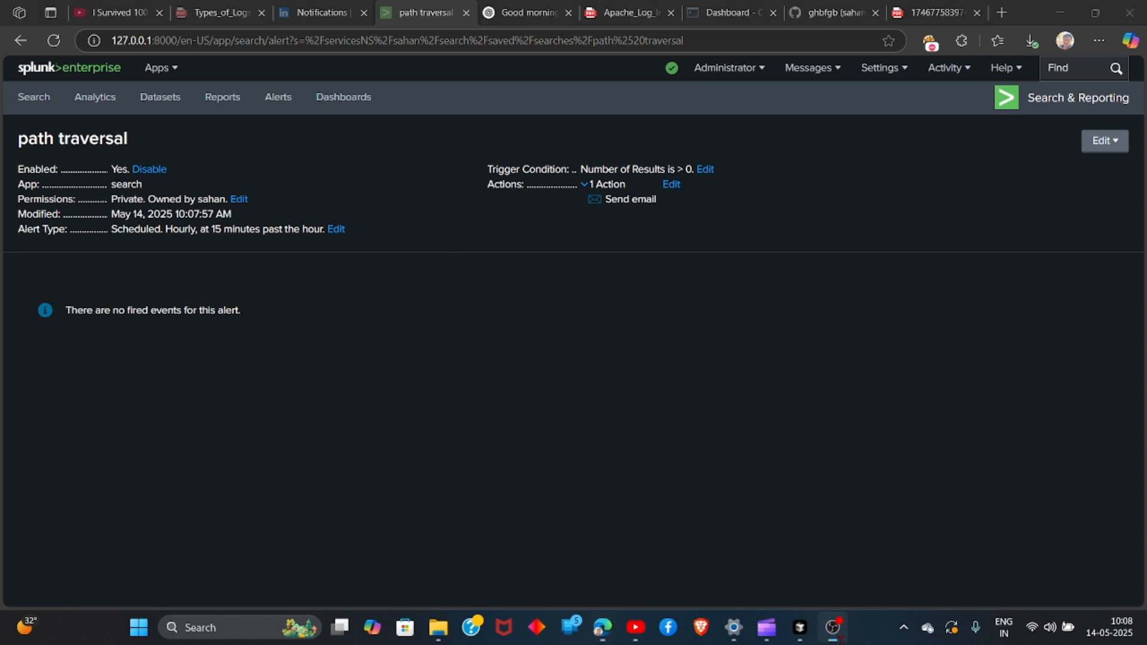